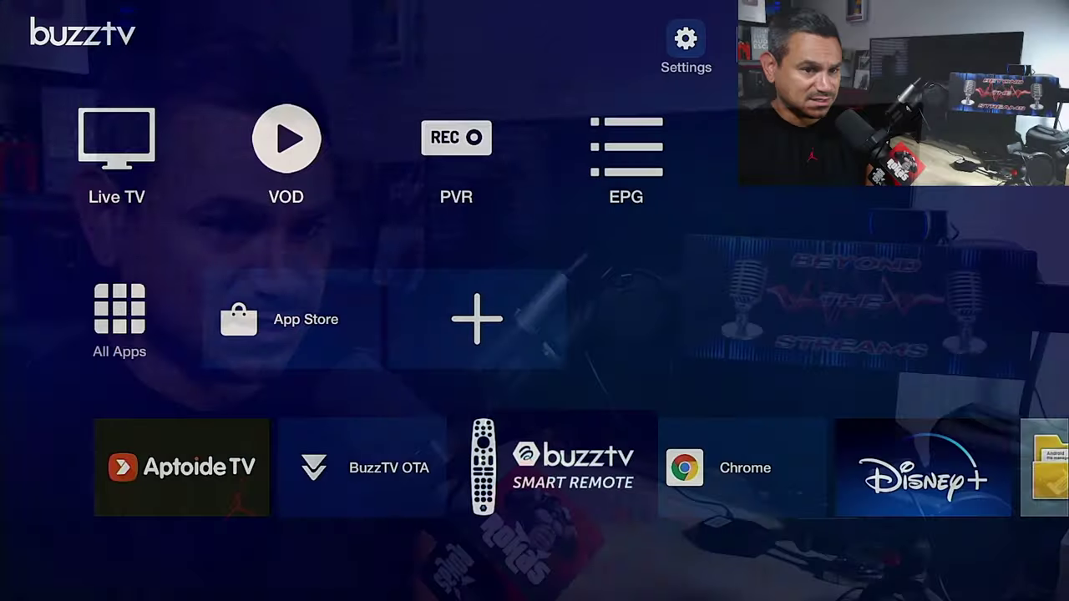
- Open the full list of installed apps from the home screen
{"action": "key", "text": "Up"}
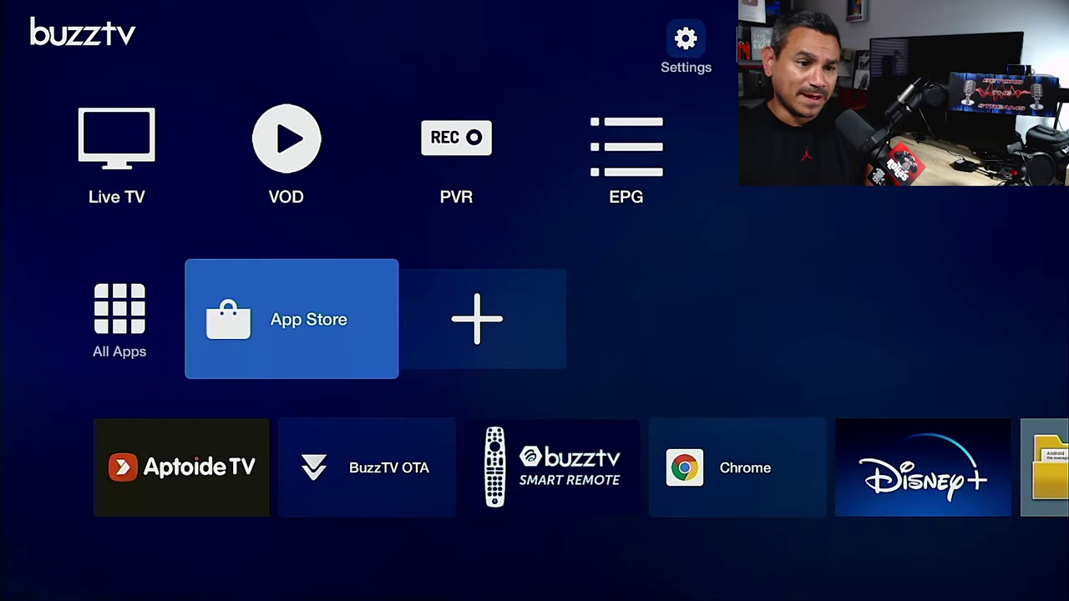
{"action": "key", "text": "Left"}
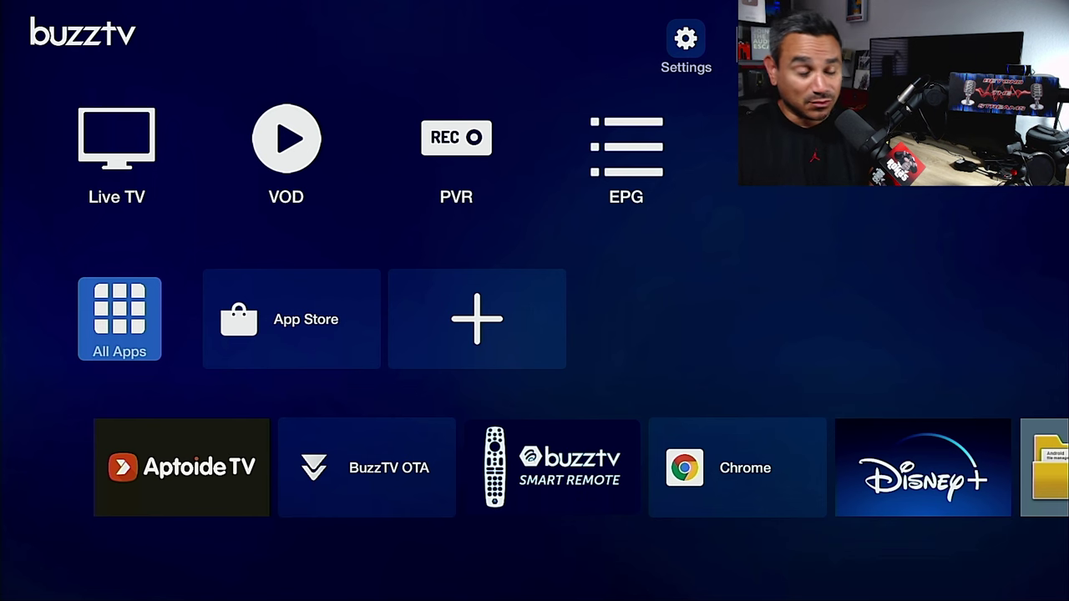
{"action": "key", "text": "Return"}
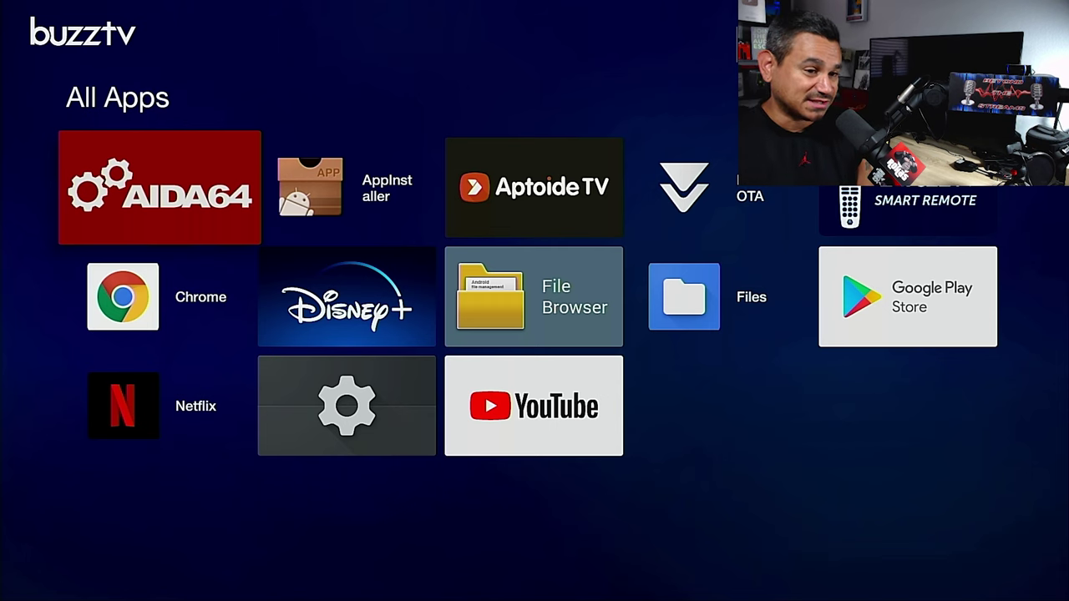
- Look through the preinstalled apps in the full app list and return to the home screen
{"action": "key", "text": "Right"}
{"action": "key", "text": "Down"}
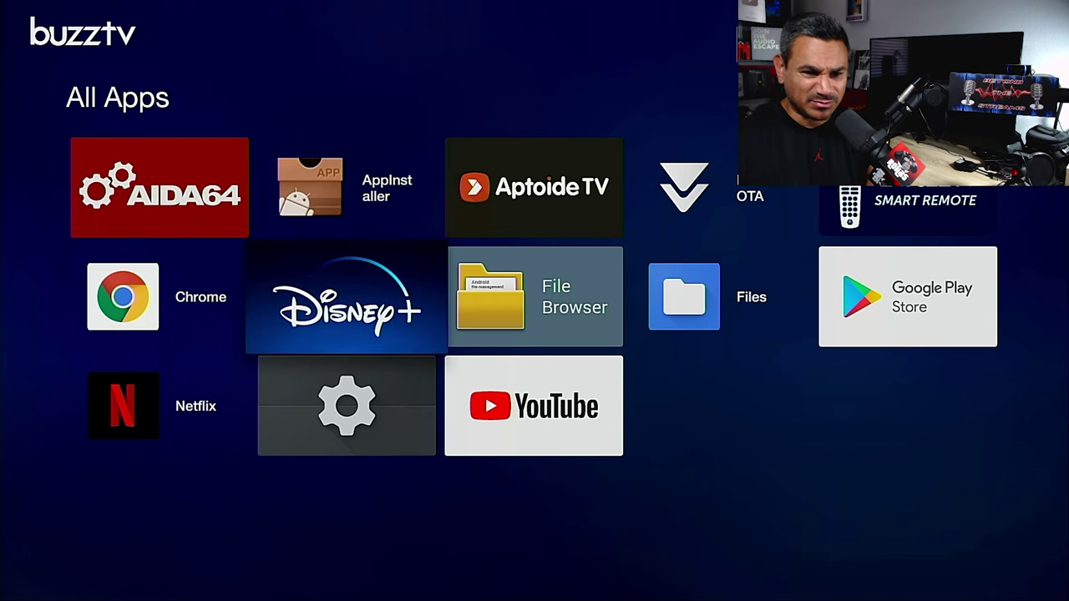
{"action": "key", "text": "Down"}
{"action": "key", "text": "Left"}
{"action": "key", "text": "Right"}
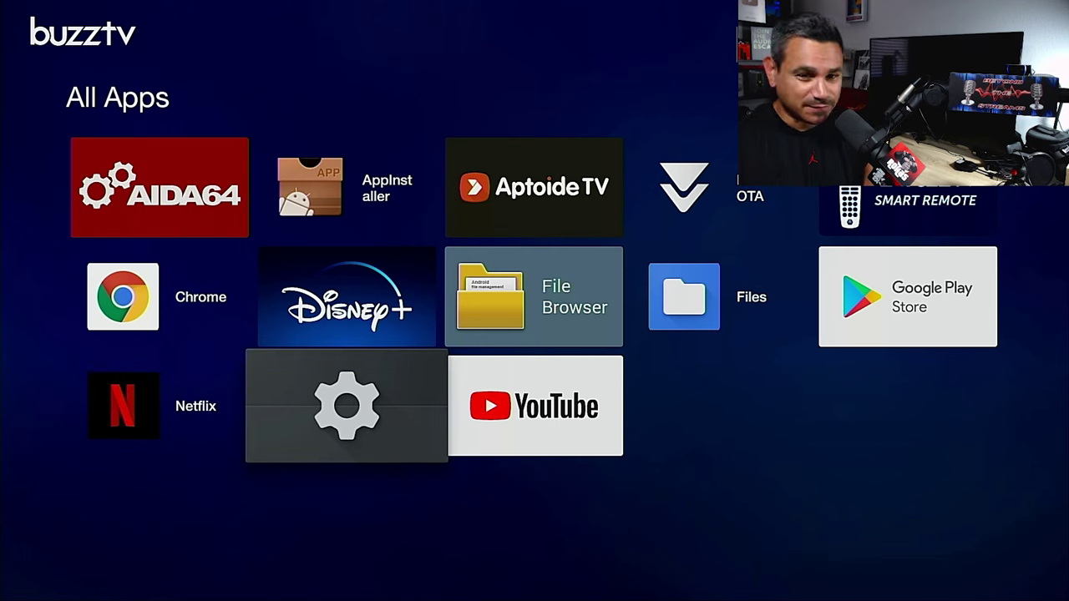
{"action": "key", "text": "Up"}
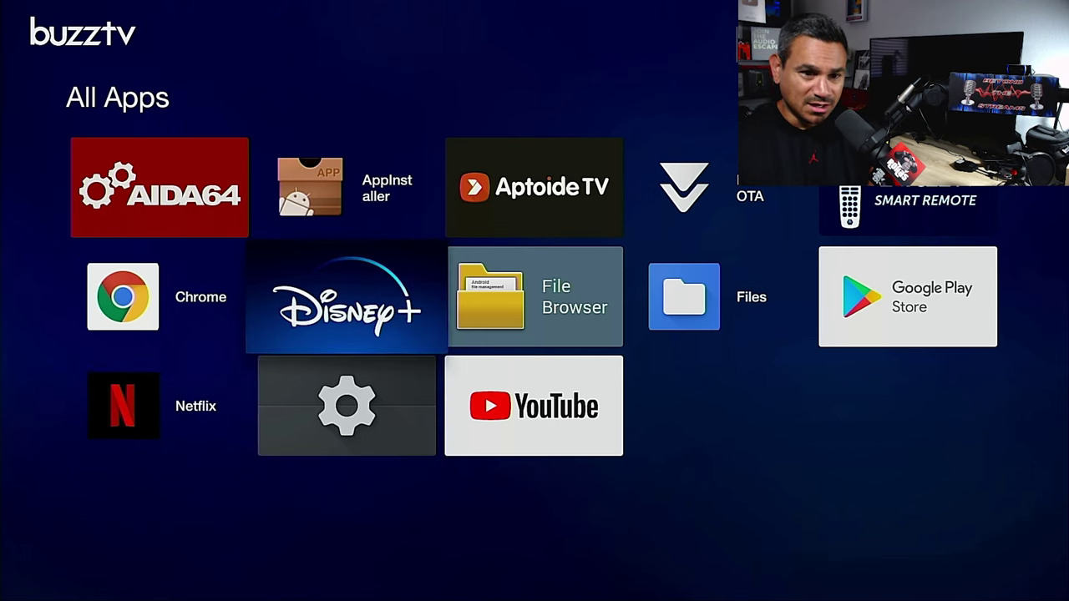
{"action": "key", "text": "Right"}
{"action": "key", "text": "Left"}
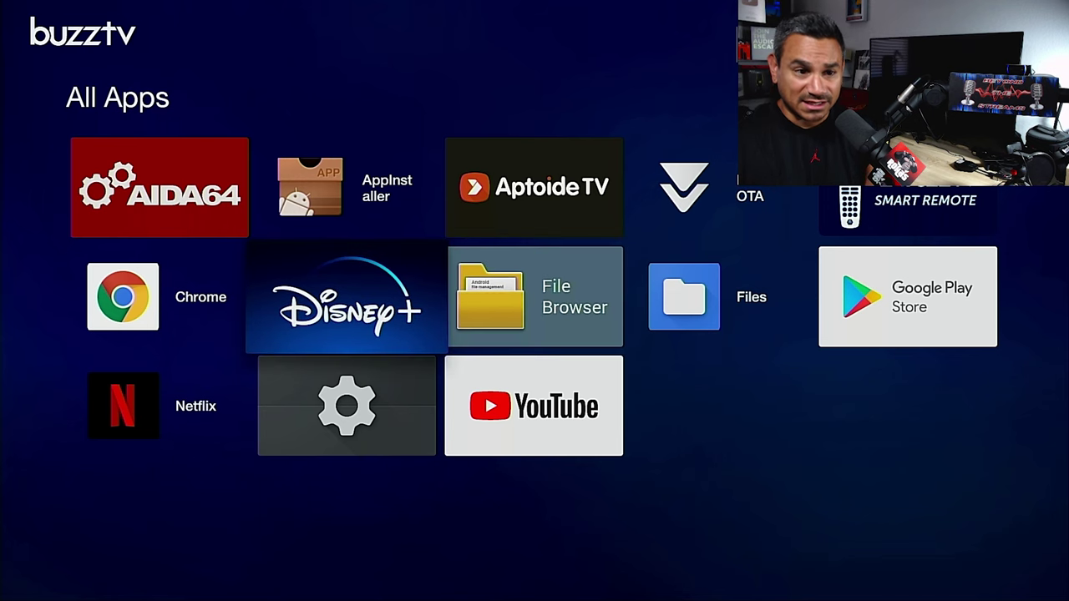
{"action": "key", "text": "Right"}
{"action": "key", "text": "Down"}
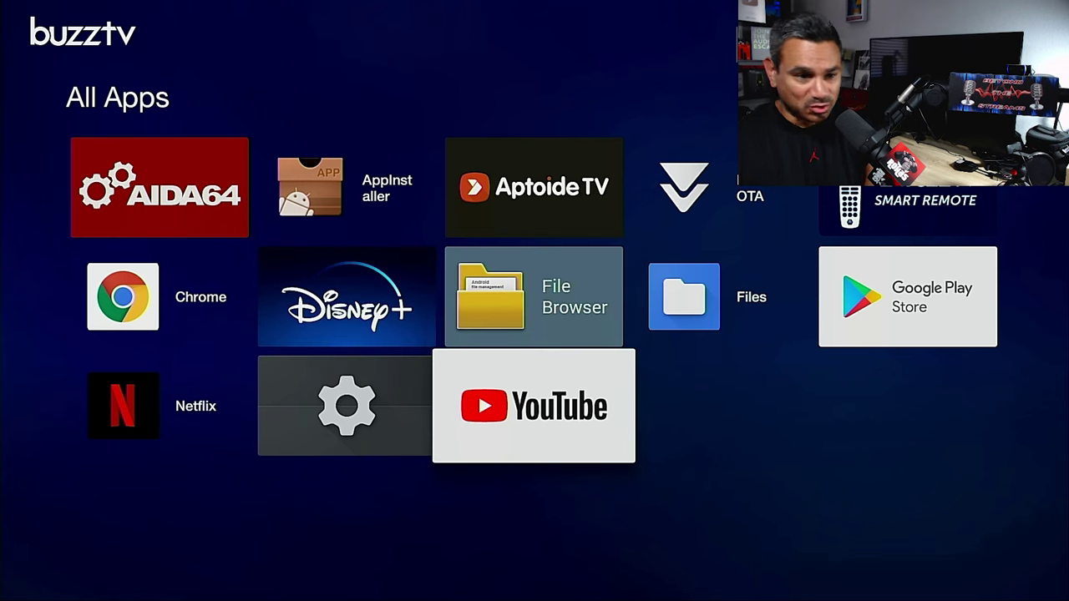
{"action": "key", "text": "Left"}
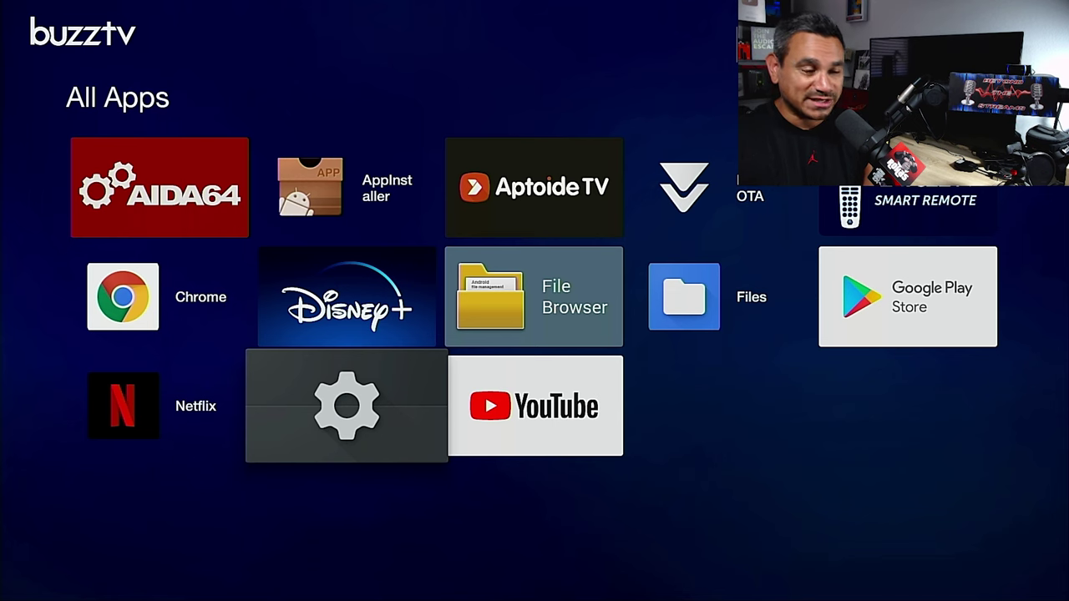
{"action": "key", "text": "Escape"}
- Launch the BuzzTV Smart Remote app from the home screen's app row
{"action": "key", "text": "Down"}
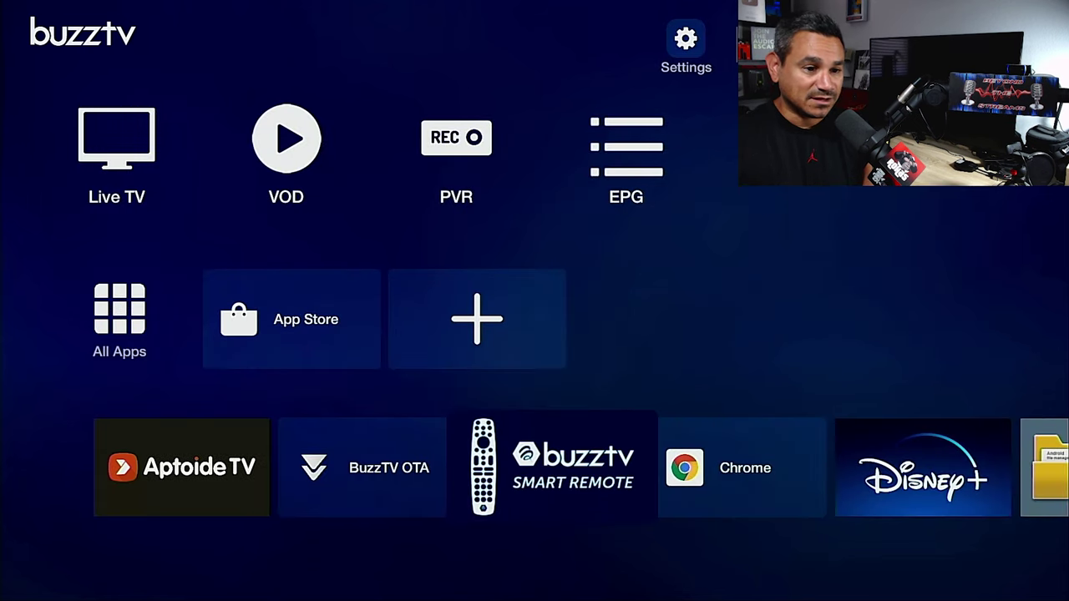
{"action": "key", "text": "Left"}
{"action": "key", "text": "Left"}
{"action": "key", "text": "Left"}
{"action": "key", "text": "Right"}
{"action": "key", "text": "Right"}
{"action": "key", "text": "Right"}
{"action": "key", "text": "Right"}
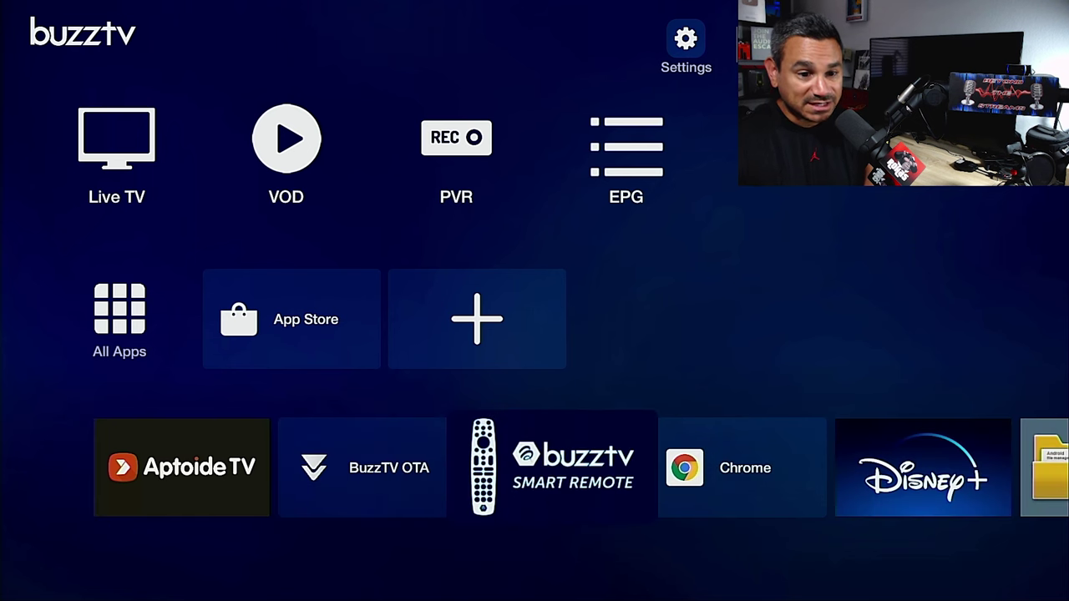
{"action": "key", "text": "Return"}
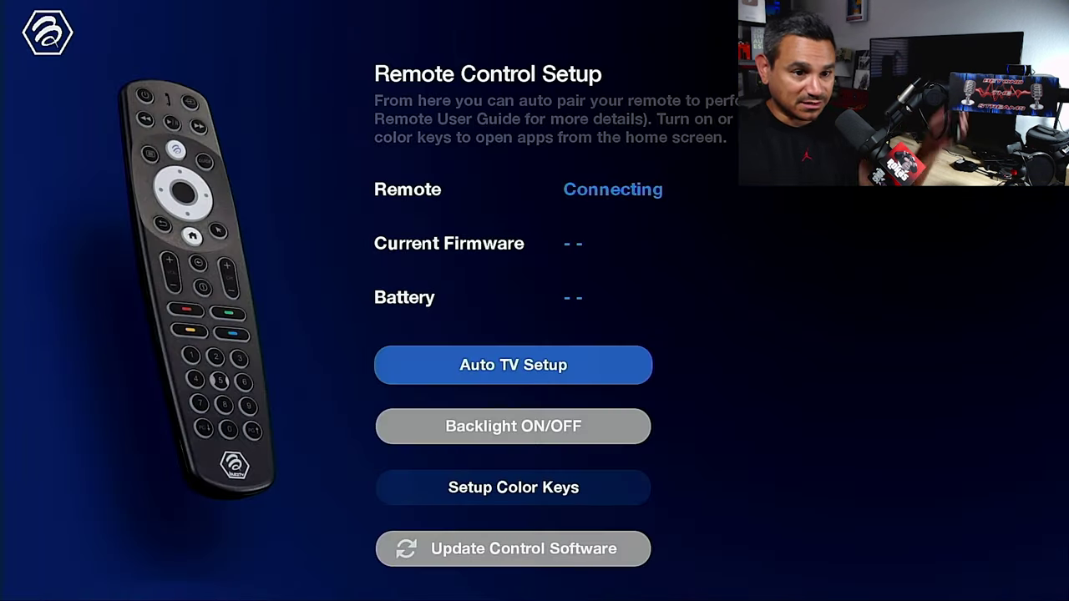
- Switch the remote's backlight setting to Backlight OFF in Remote Control Setup
{"action": "key", "text": "Down"}
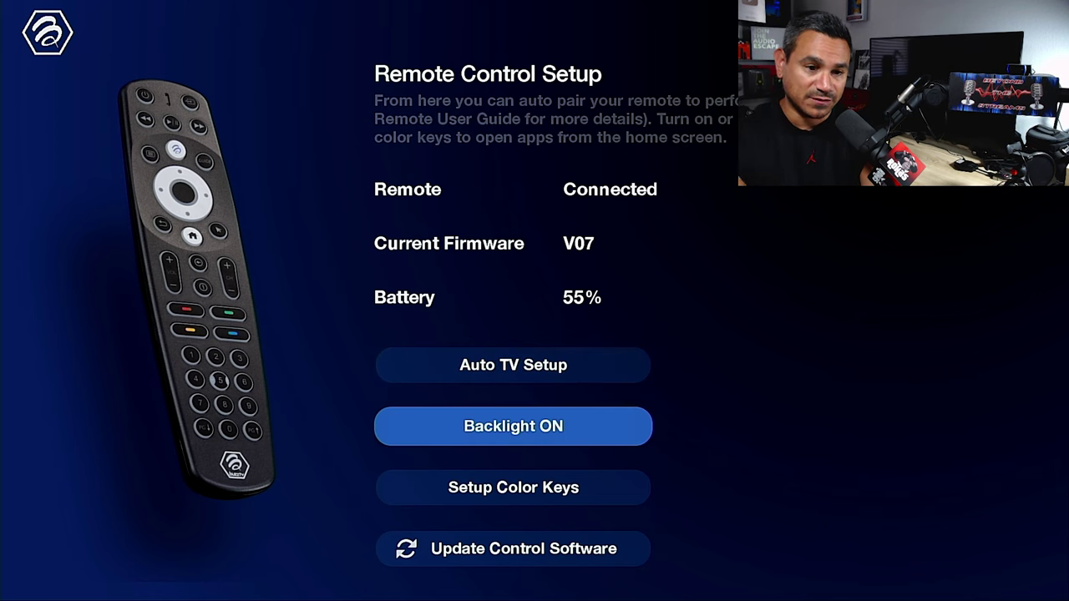
{"action": "key", "text": "Return"}
{"action": "key", "text": "Down"}
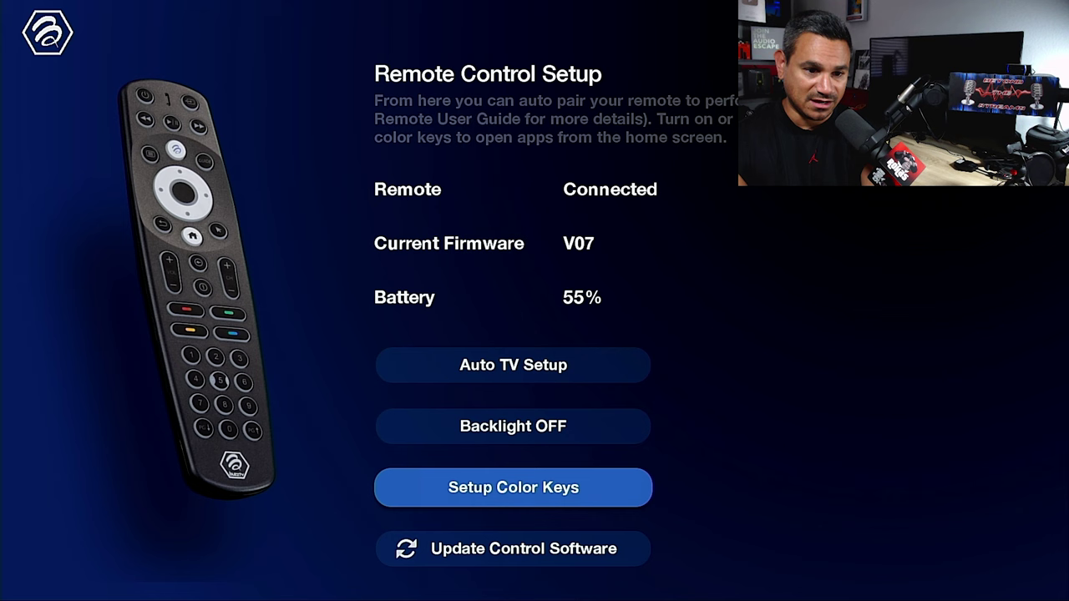
{"action": "key", "text": "Up"}
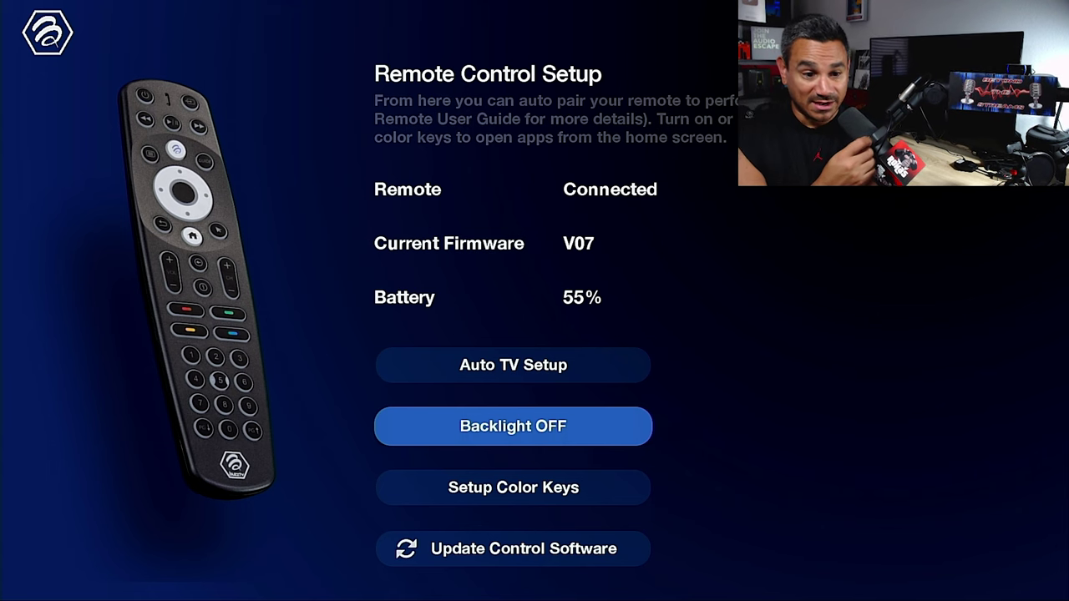
- View the app shortcut setup for the remote's color keys and return to the main remote setup page
{"action": "key", "text": "Down"}
{"action": "key", "text": "Return"}
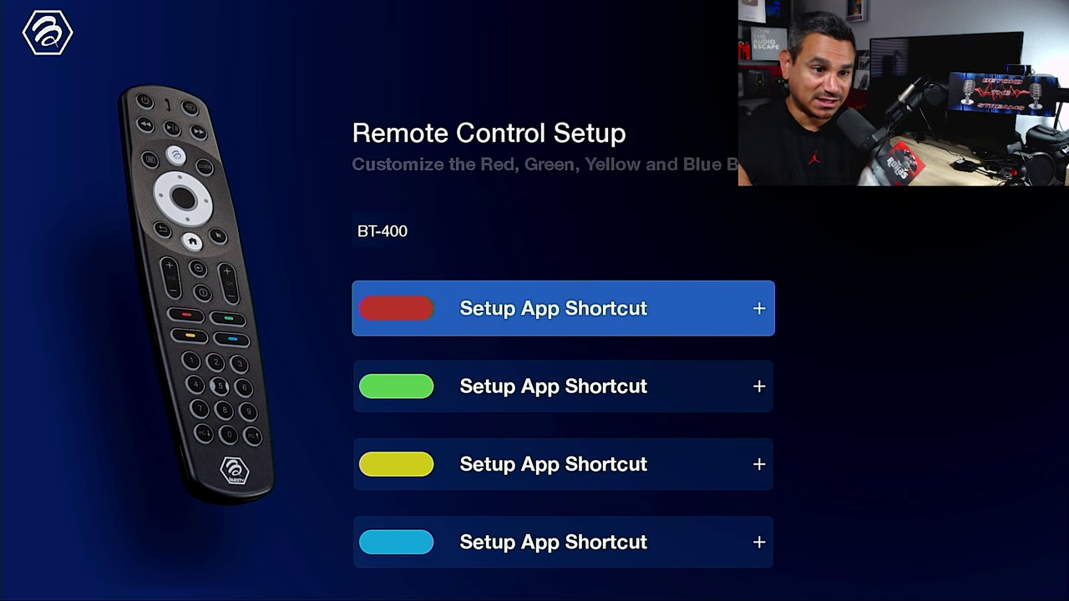
{"action": "key", "text": "Escape"}
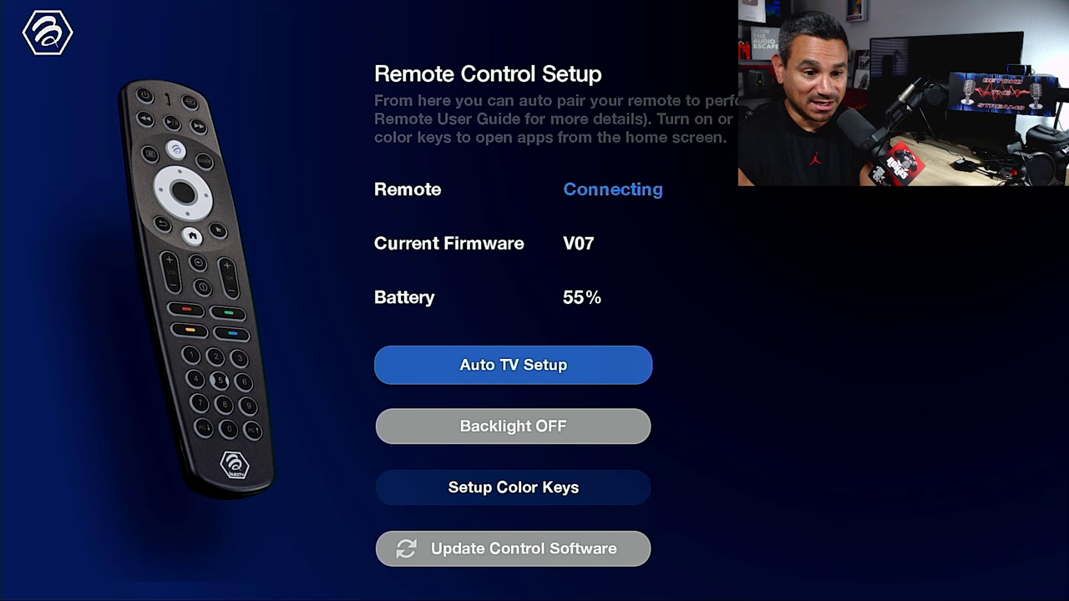
- Check for a remote control software update, dismiss the result and return to the home screen
{"action": "key", "text": "Down"}
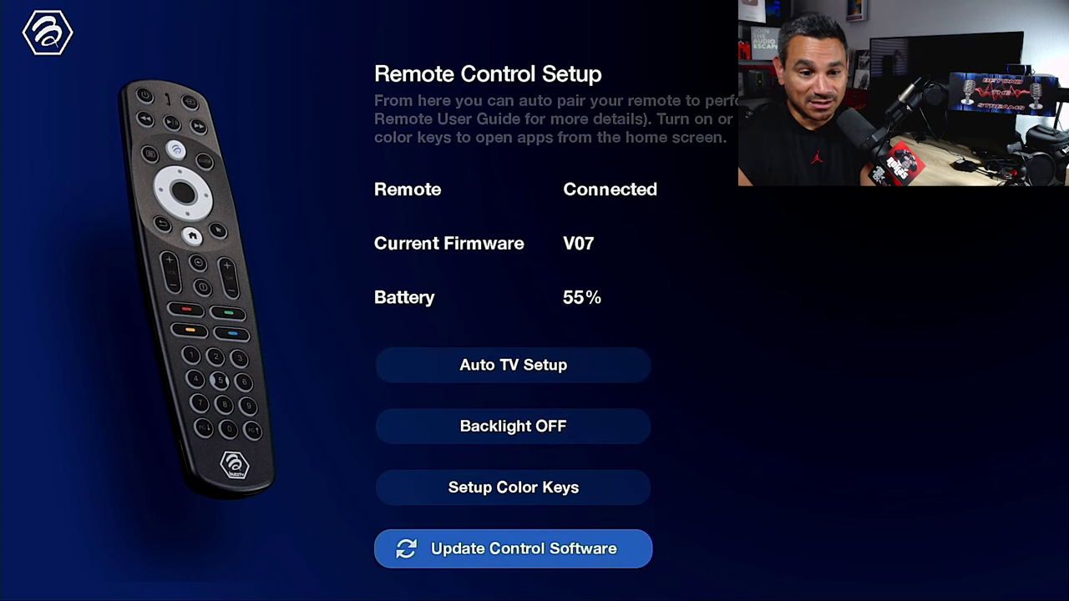
{"action": "key", "text": "Return"}
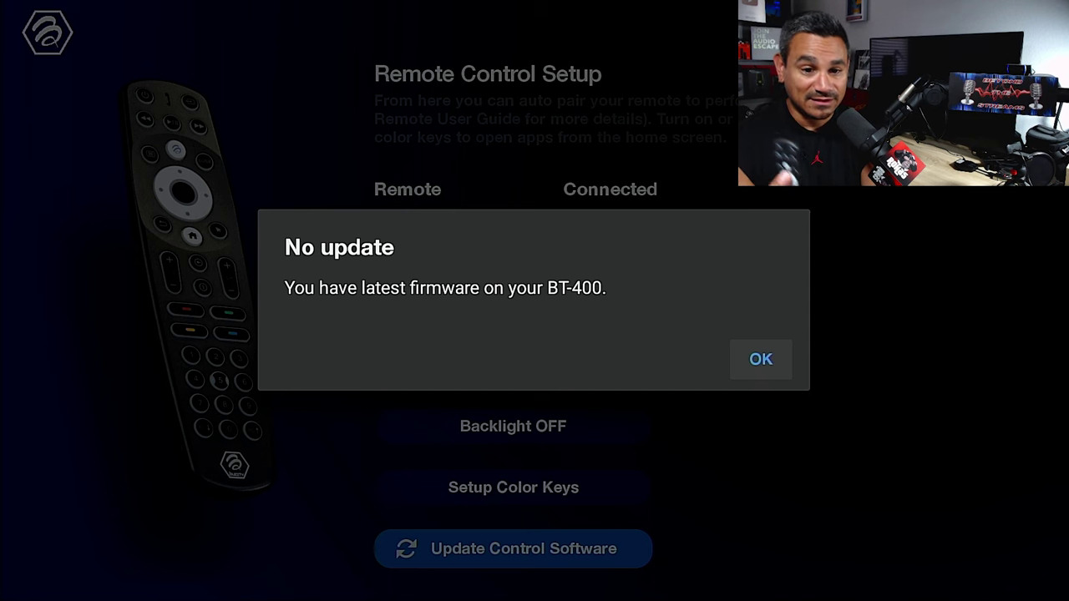
{"action": "key", "text": "Return"}
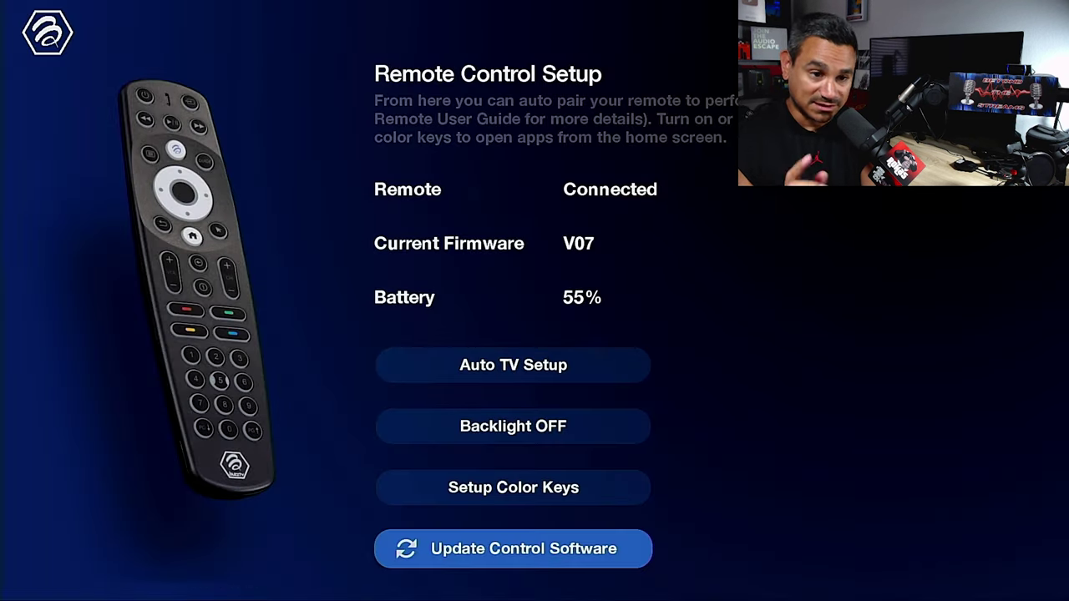
{"action": "key", "text": "Home"}
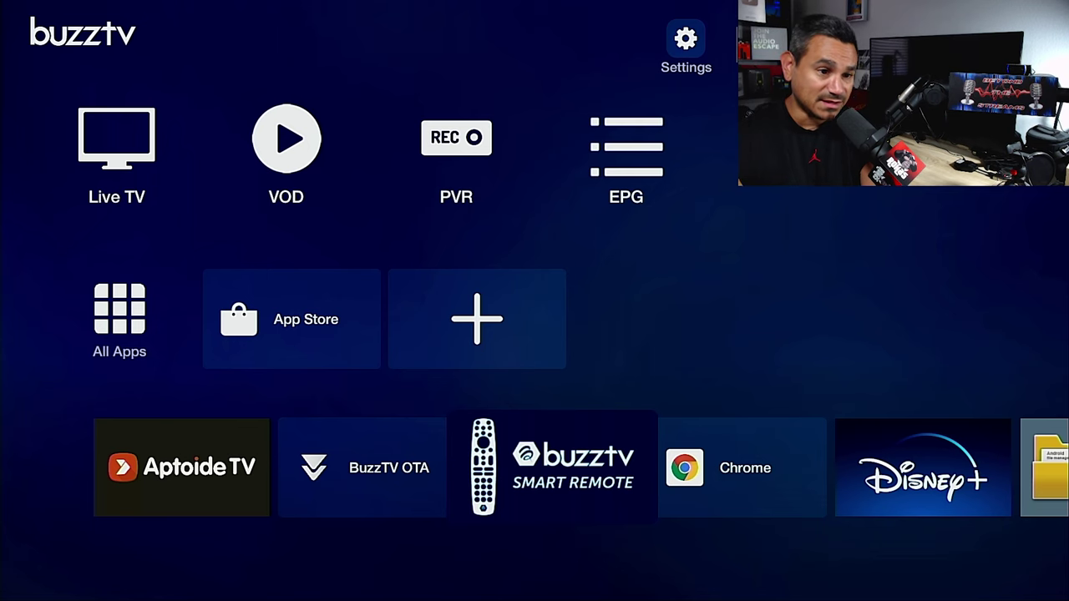
- Browse the home screen's app row as far as Google Play Store
{"action": "key", "text": "Up"}
{"action": "key", "text": "Left"}
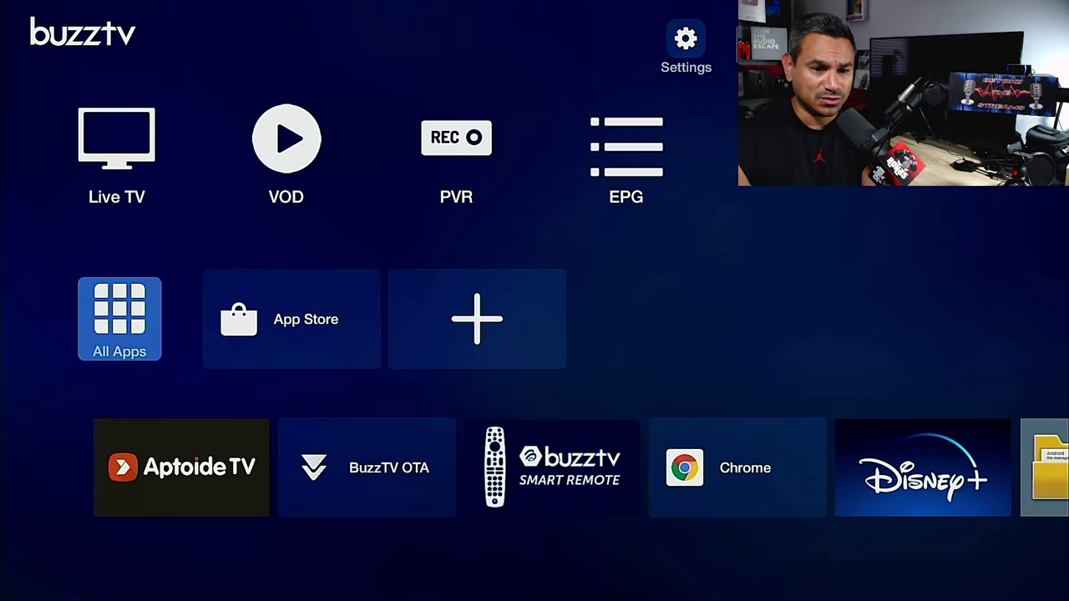
{"action": "key", "text": "Down"}
{"action": "key", "text": "Right"}
{"action": "key", "text": "Right"}
{"action": "key", "text": "Right"}
{"action": "key", "text": "Right"}
{"action": "key", "text": "Right"}
{"action": "key", "text": "Right"}
{"action": "key", "text": "Right"}
{"action": "key", "text": "Right"}
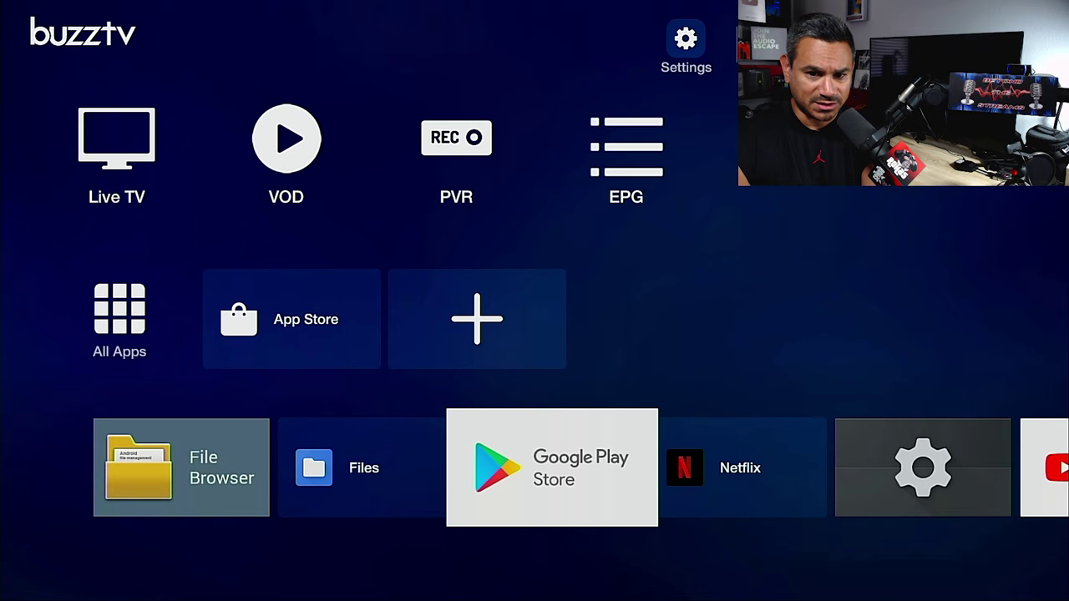
- Open the home screen's quick settings, look over the Wi-Fi, Bluetooth, Ethernet and Updates tiles, and close them
{"action": "key", "text": "Up"}
{"action": "key", "text": "Up"}
{"action": "key", "text": "Up"}
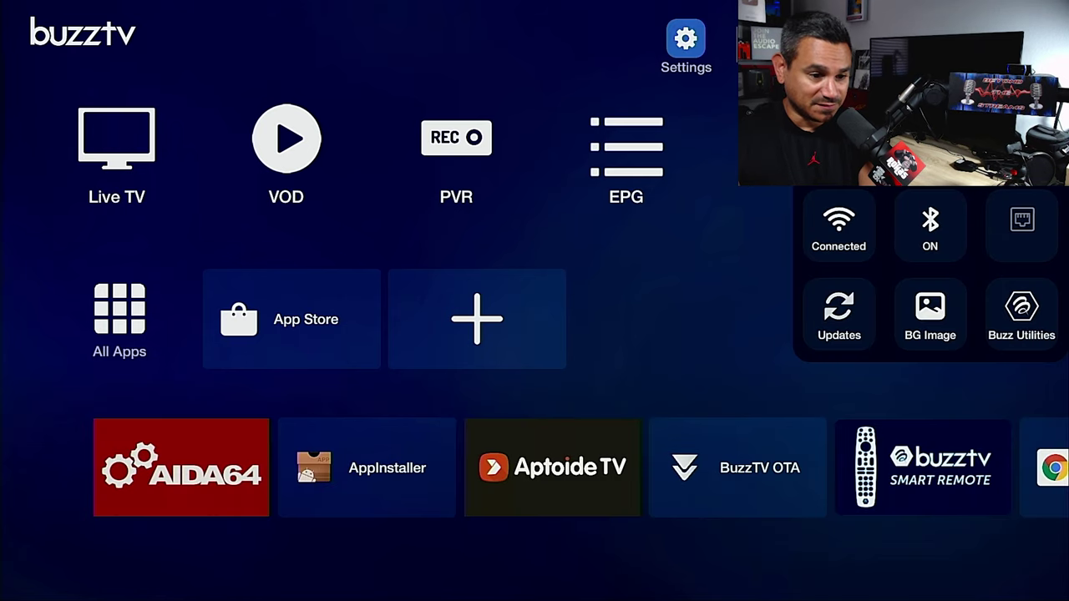
{"action": "key", "text": "Down"}
{"action": "key", "text": "Down"}
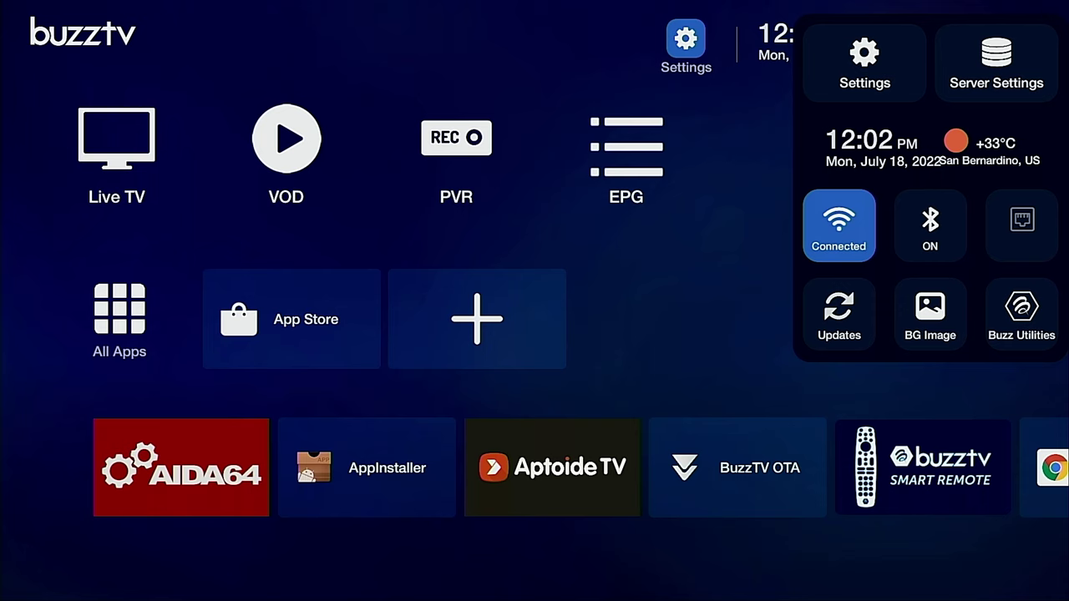
{"action": "key", "text": "Right"}
{"action": "key", "text": "Right"}
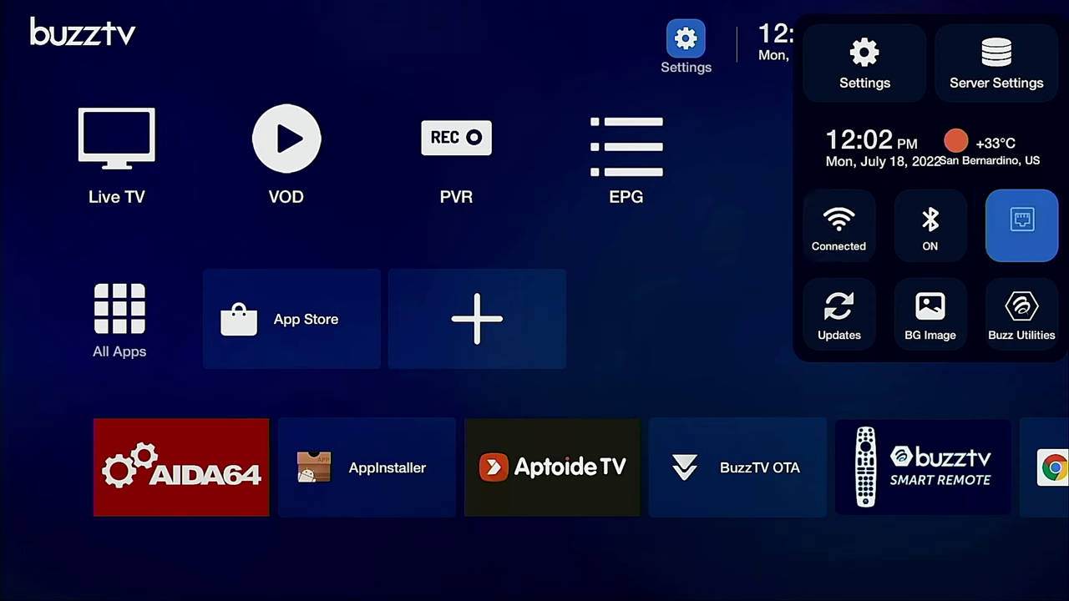
{"action": "key", "text": "Down"}
{"action": "key", "text": "Left"}
{"action": "key", "text": "Left"}
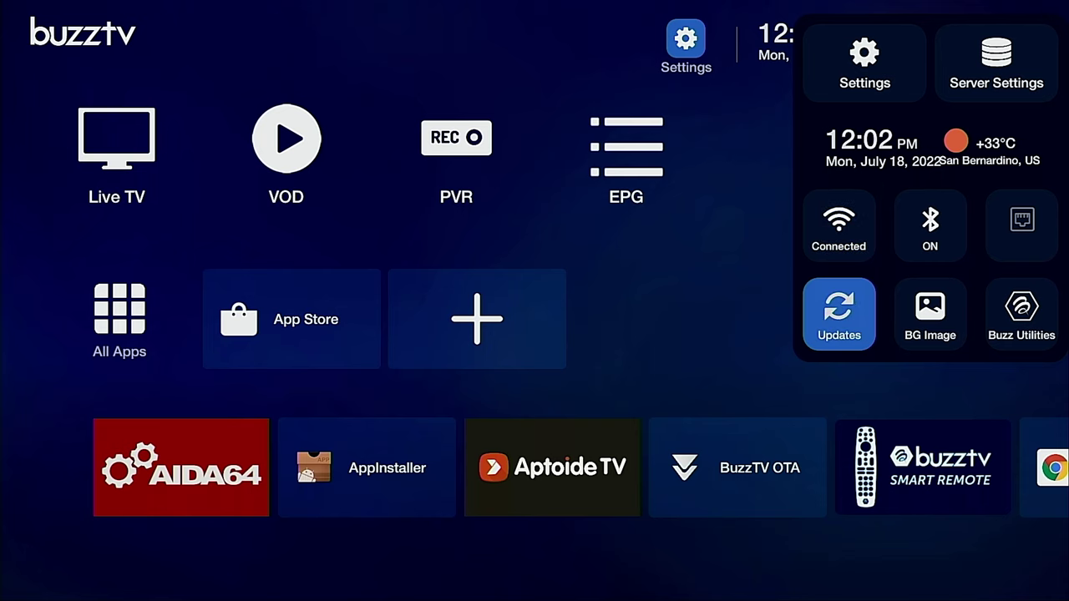
{"action": "key", "text": "Escape"}
- View the BuzzTV OTA update page from the full app list and return to the list
{"action": "key", "text": "Down"}
{"action": "key", "text": "Left"}
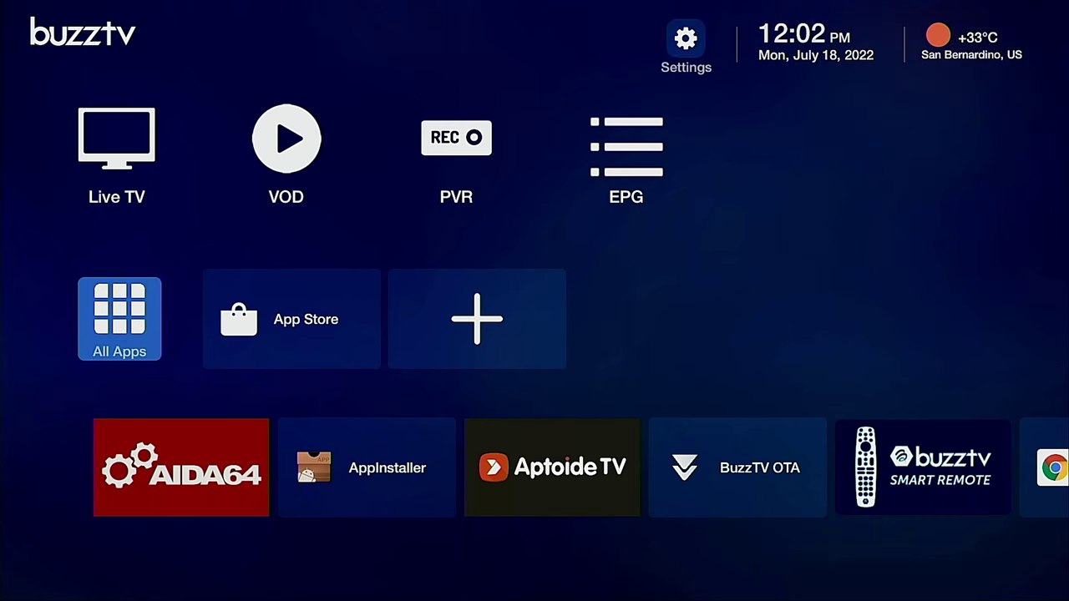
{"action": "key", "text": "Return"}
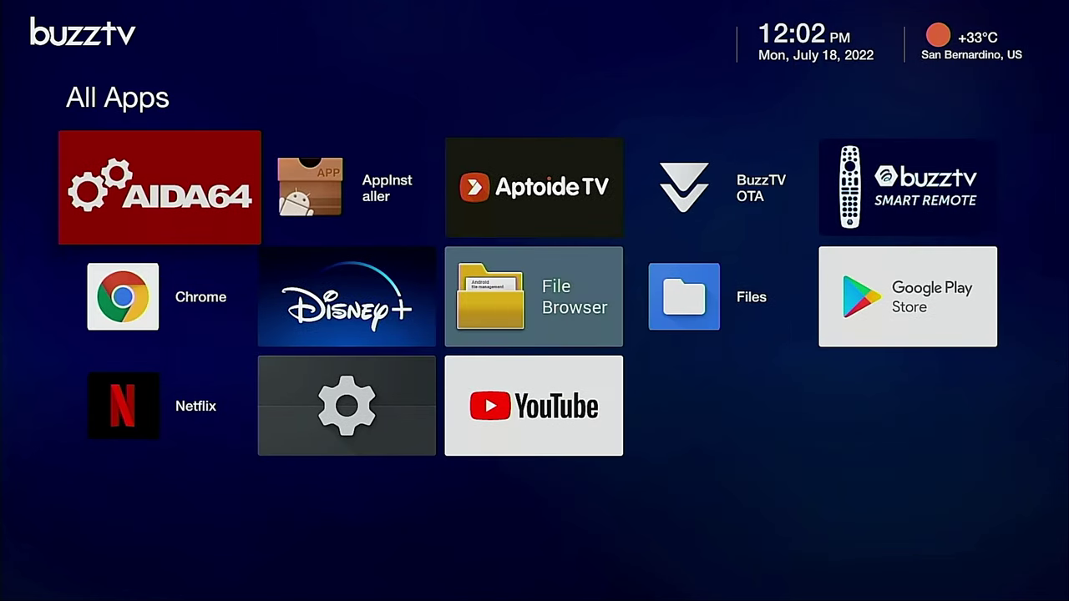
{"action": "key", "text": "Right"}
{"action": "key", "text": "Right"}
{"action": "key", "text": "Right"}
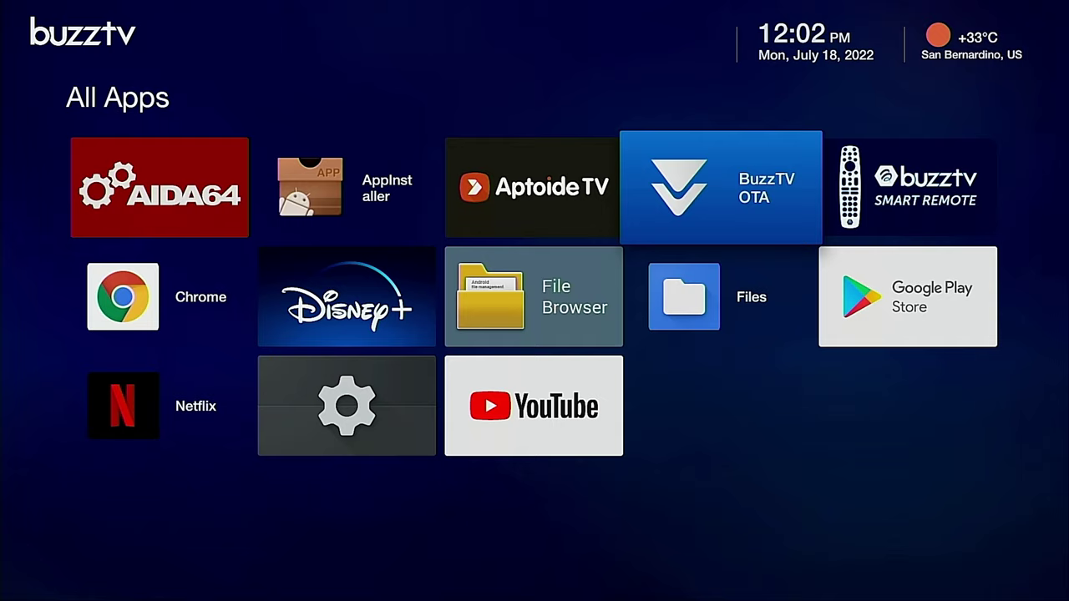
{"action": "key", "text": "Return"}
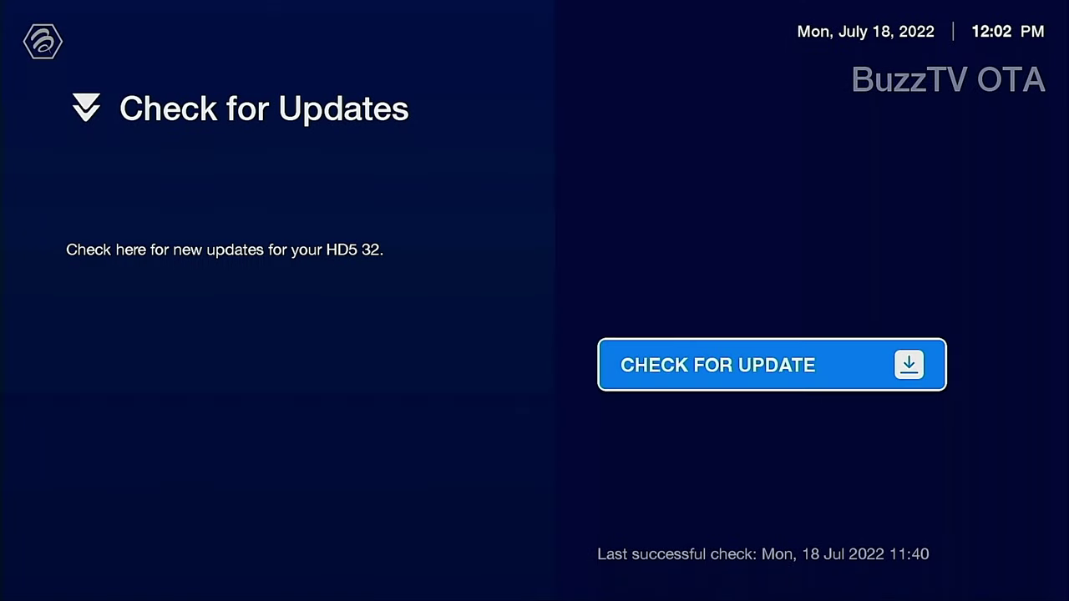
{"action": "key", "text": "Escape"}
{"action": "key", "text": "Escape"}
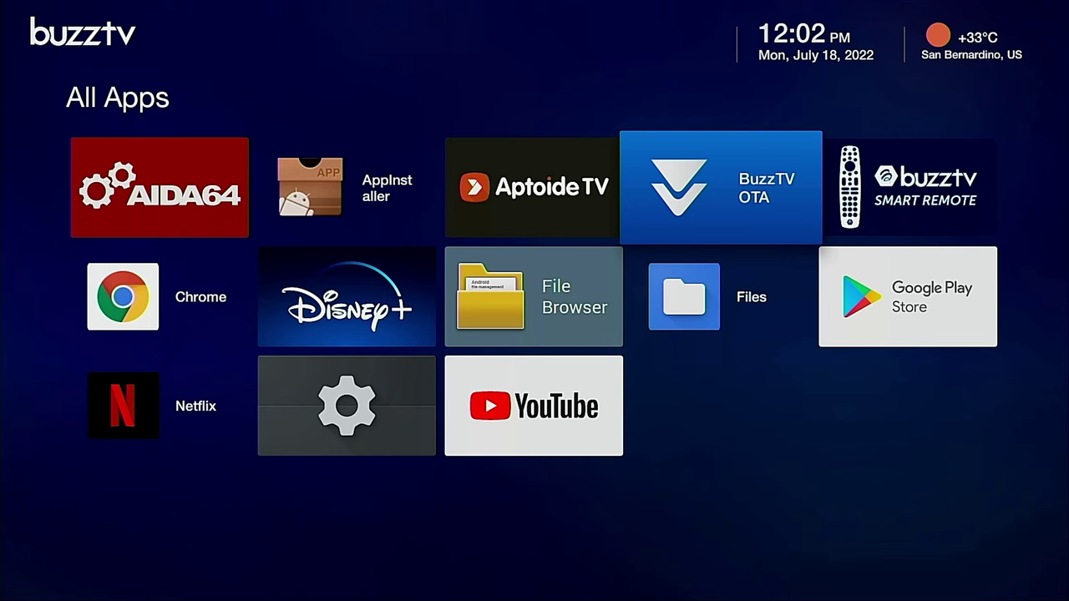
- View the device's system Settings from the full app list and return to the home screen
{"action": "key", "text": "Left"}
{"action": "key", "text": "Left"}
{"action": "key", "text": "Down"}
{"action": "key", "text": "Down"}
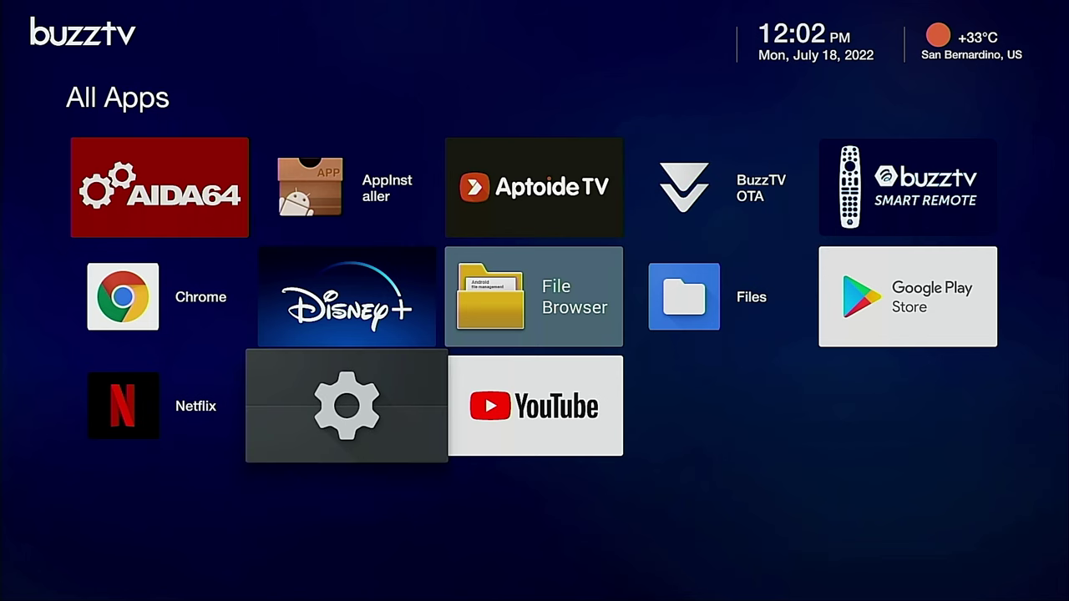
{"action": "key", "text": "Return"}
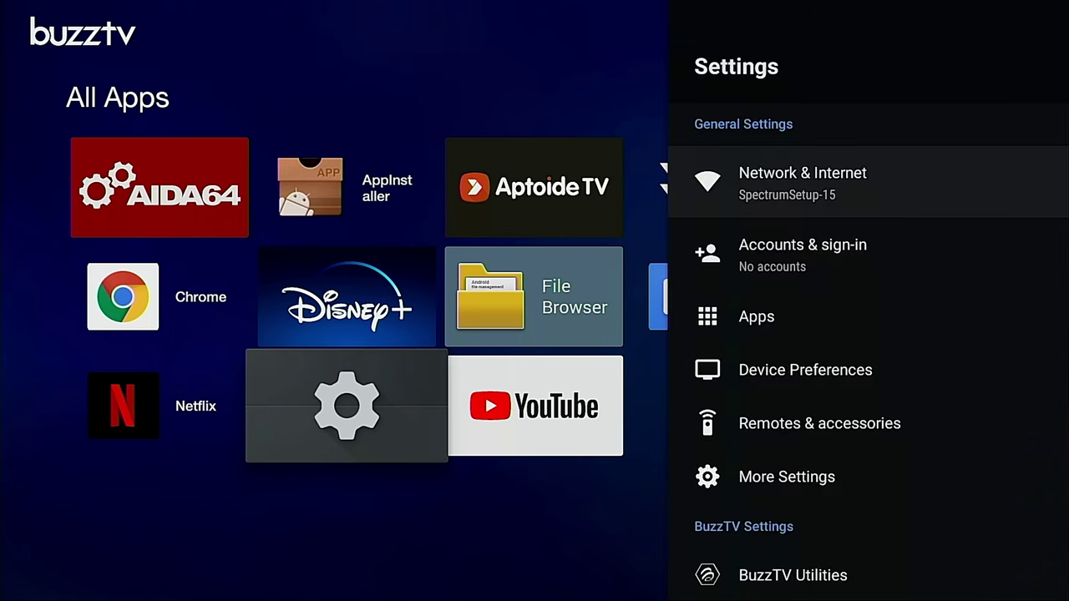
{"action": "key", "text": "Escape"}
{"action": "key", "text": "Escape"}
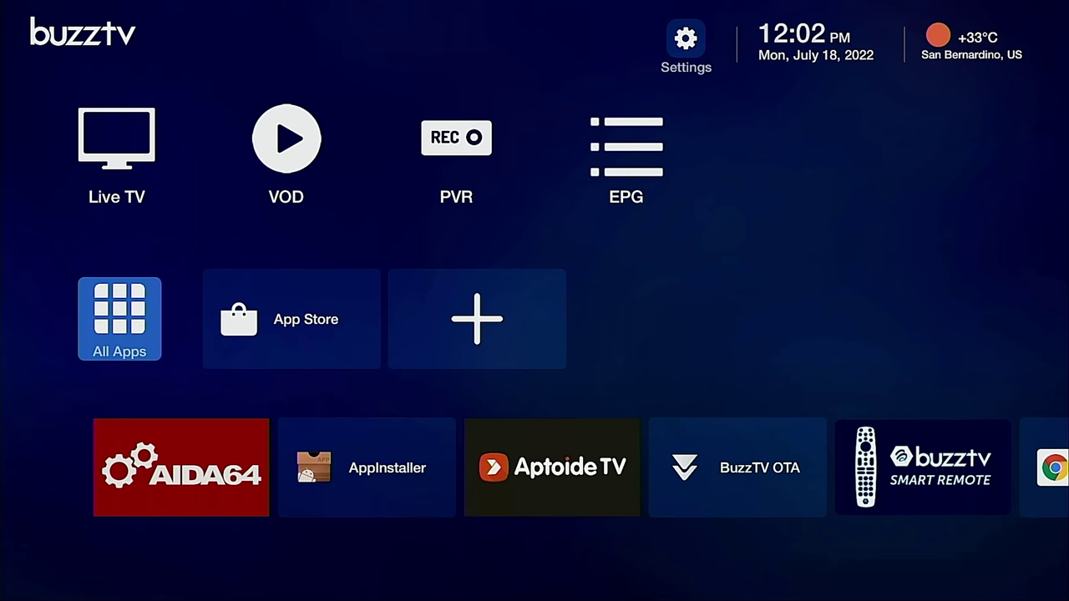
- Open BuzzTV Utilities from the home screen's quick settings
{"action": "key", "text": "Up"}
{"action": "key", "text": "Up"}
{"action": "key", "text": "Return"}
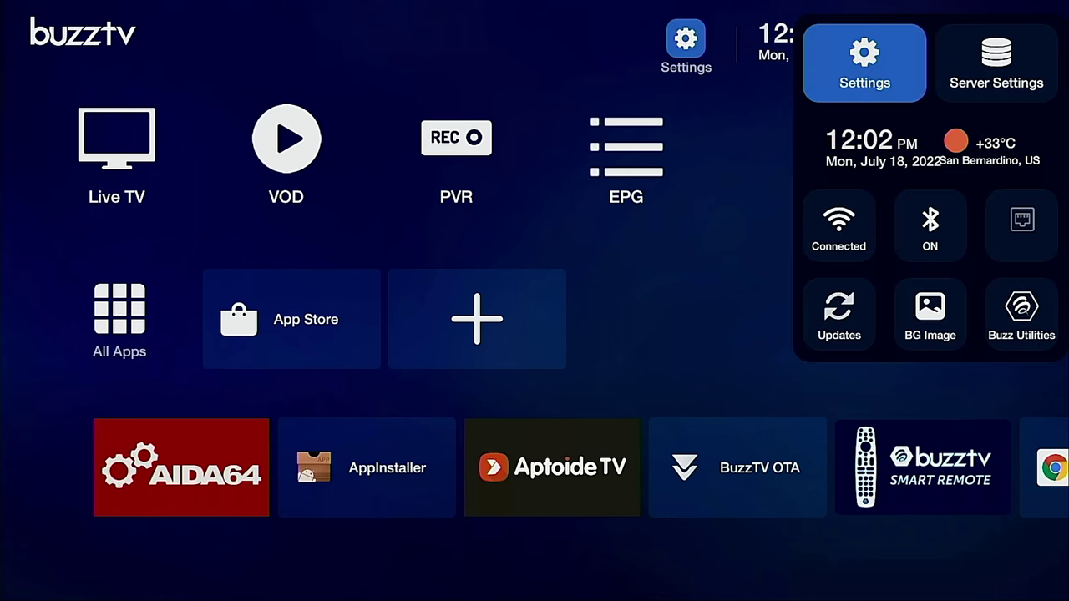
{"action": "key", "text": "Right"}
{"action": "key", "text": "Down"}
{"action": "key", "text": "Down"}
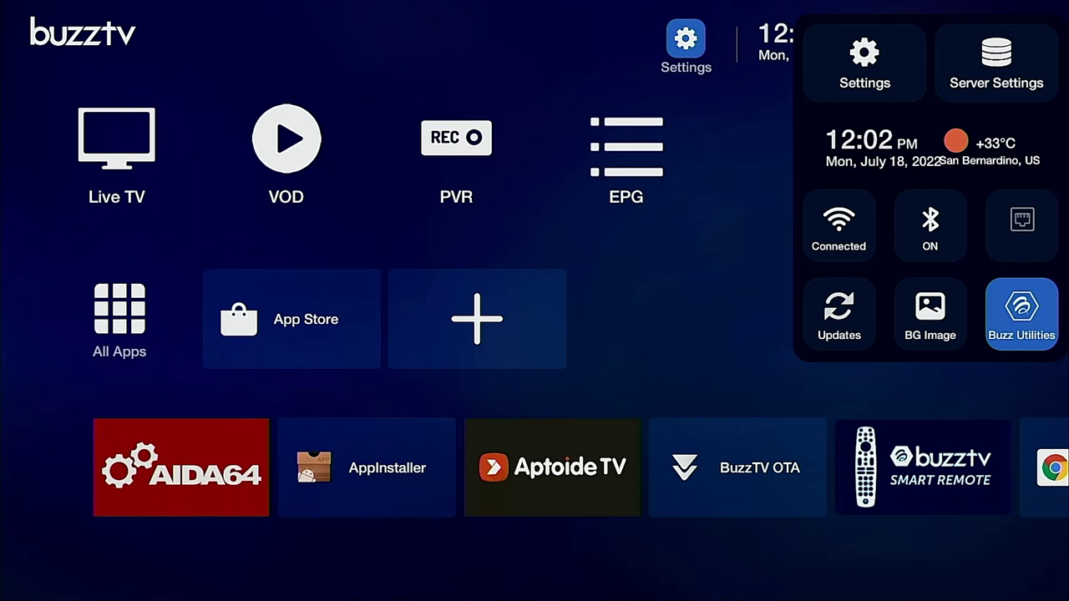
{"action": "key", "text": "Return"}
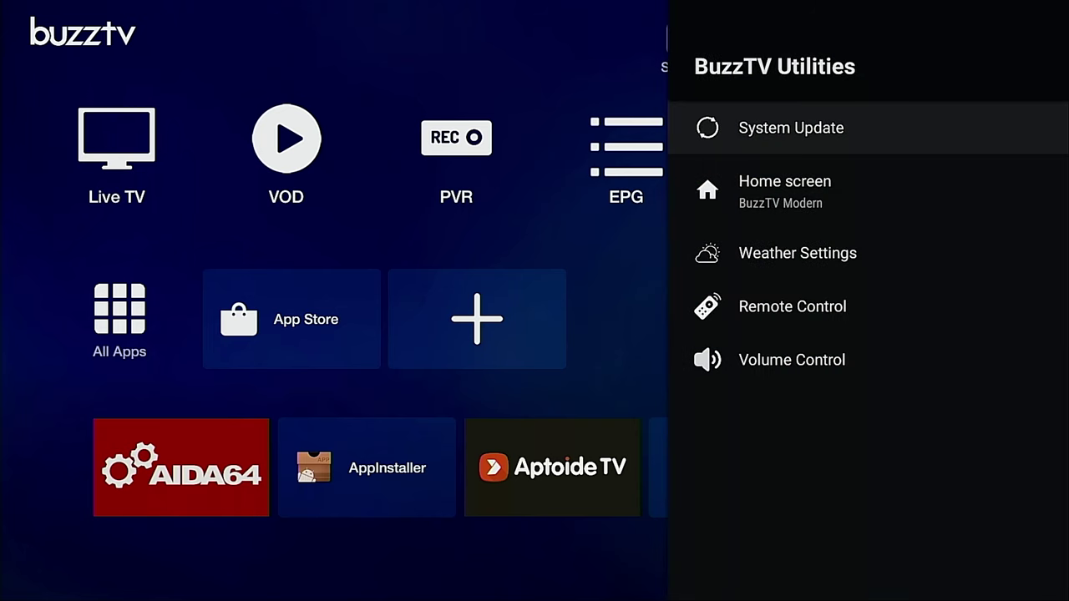
- Look over the home screen layouts offered in BuzzTV Utilities
{"action": "key", "text": "Down"}
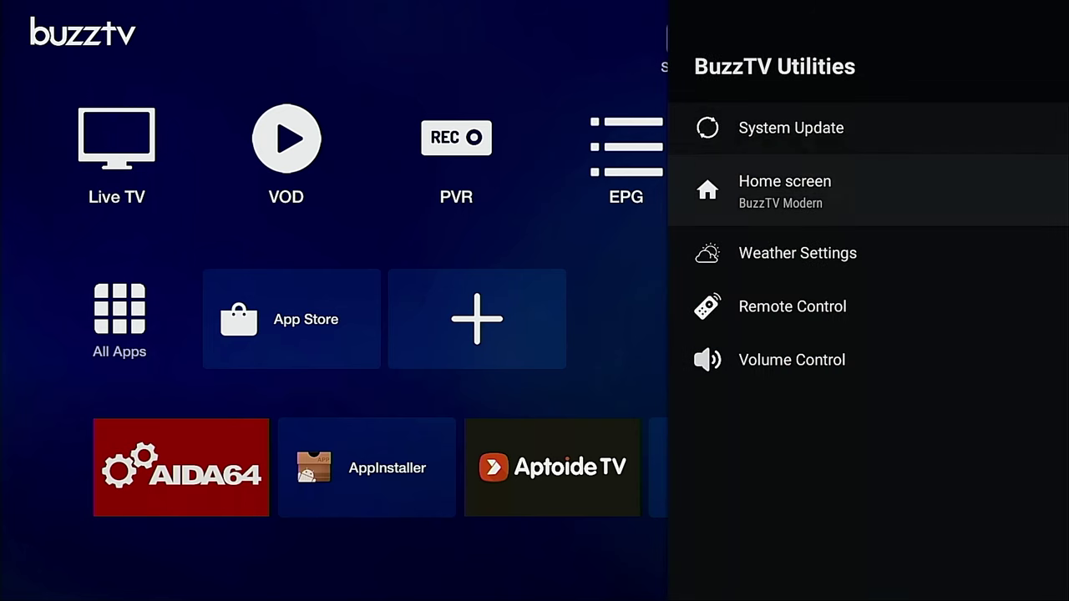
{"action": "key", "text": "Return"}
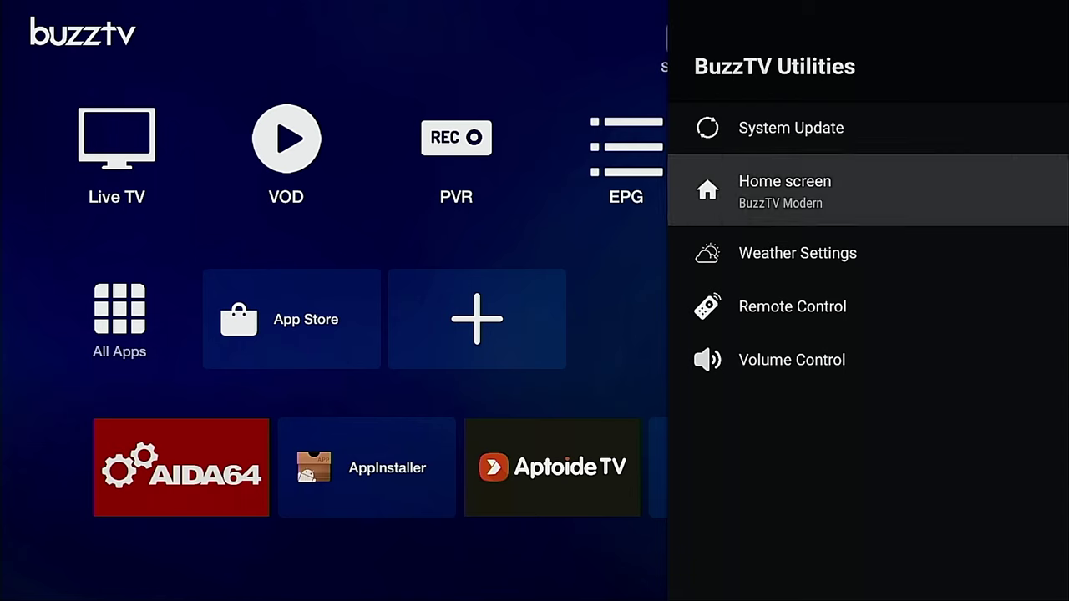
{"action": "key", "text": "Down"}
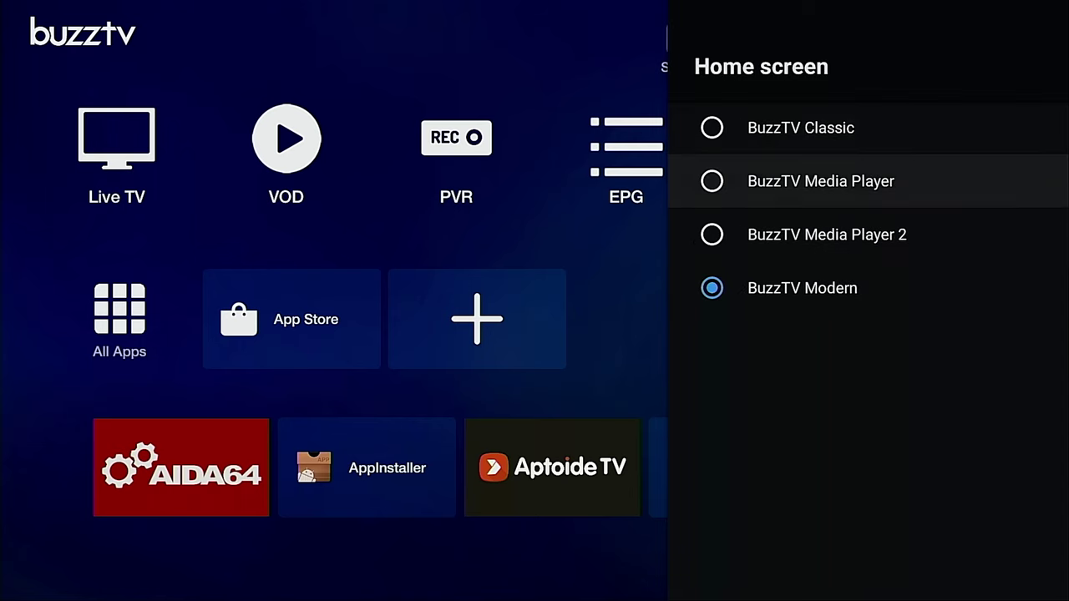
{"action": "key", "text": "Down"}
{"action": "key", "text": "Up"}
{"action": "key", "text": "Up"}
{"action": "key", "text": "Down"}
{"action": "key", "text": "Down"}
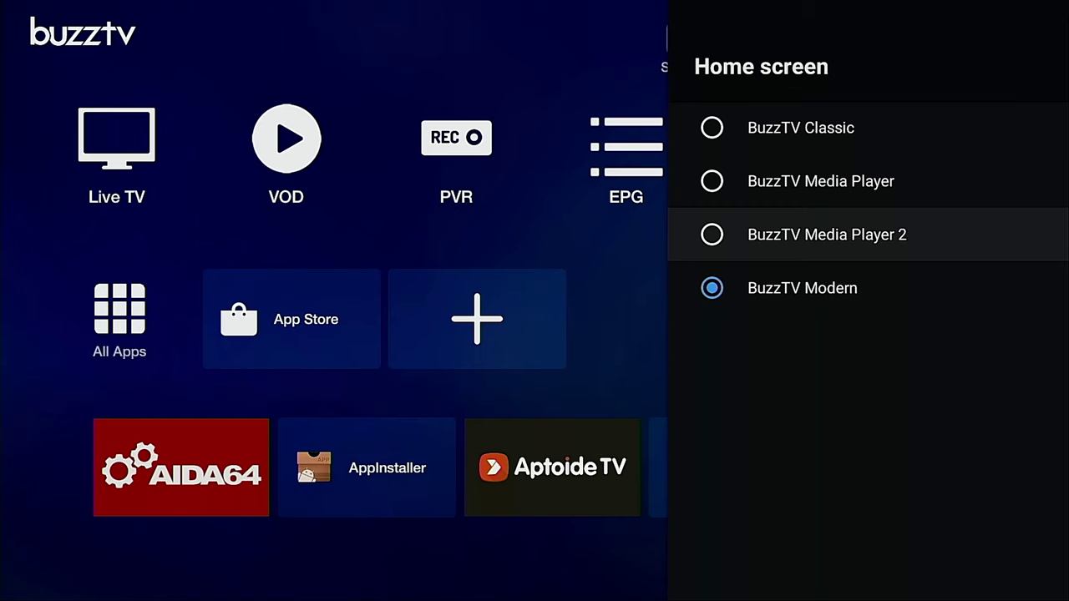
- Return to the BuzzTV Utilities list and look over the Weather Settings and Remote Control entries
{"action": "key", "text": "Escape"}
{"action": "key", "text": "Down"}
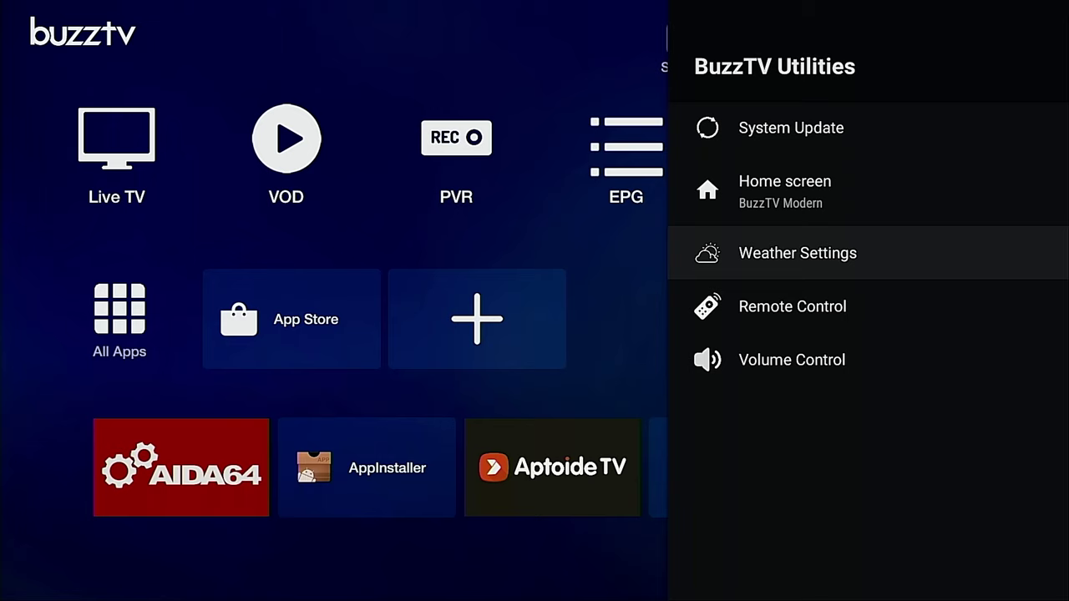
{"action": "key", "text": "Down"}
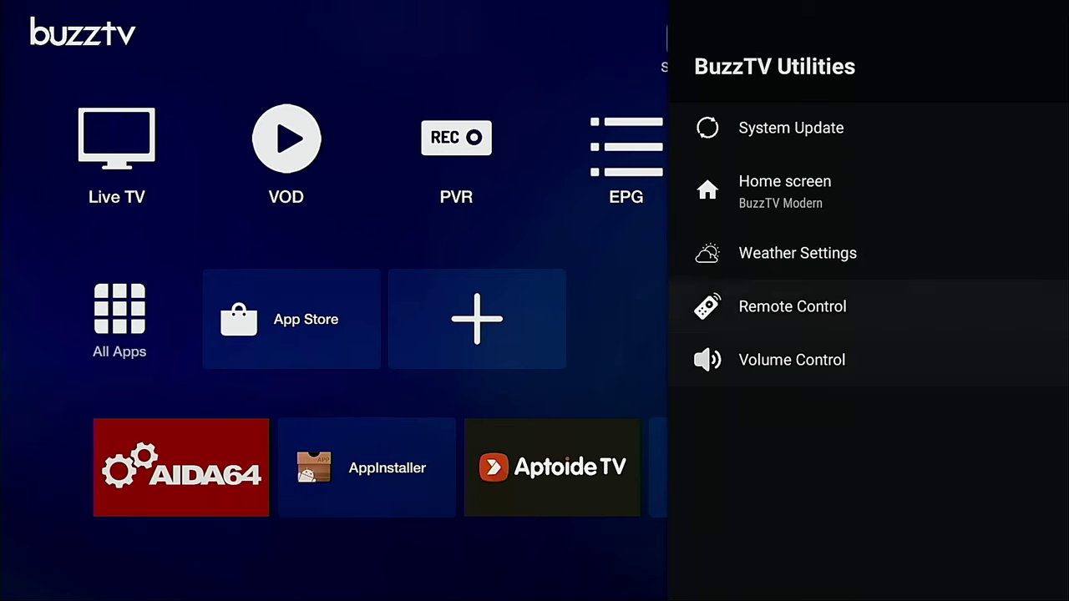
- Switch the home screen layout to BuzzTV Classic
{"action": "key", "text": "Up"}
{"action": "key", "text": "Up"}
{"action": "key", "text": "Return"}
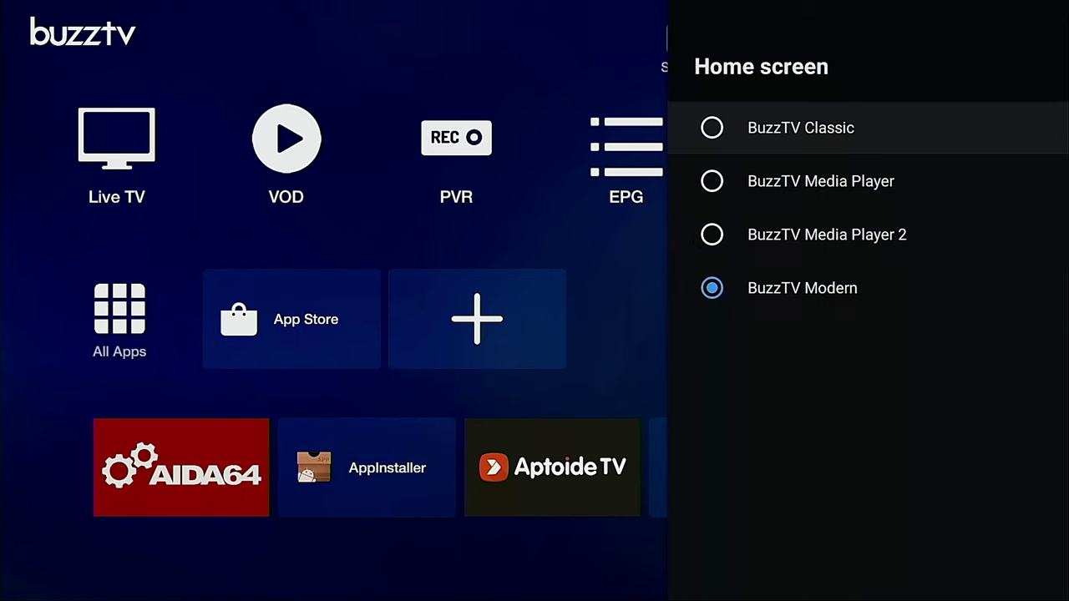
{"action": "key", "text": "Down"}
{"action": "key", "text": "Down"}
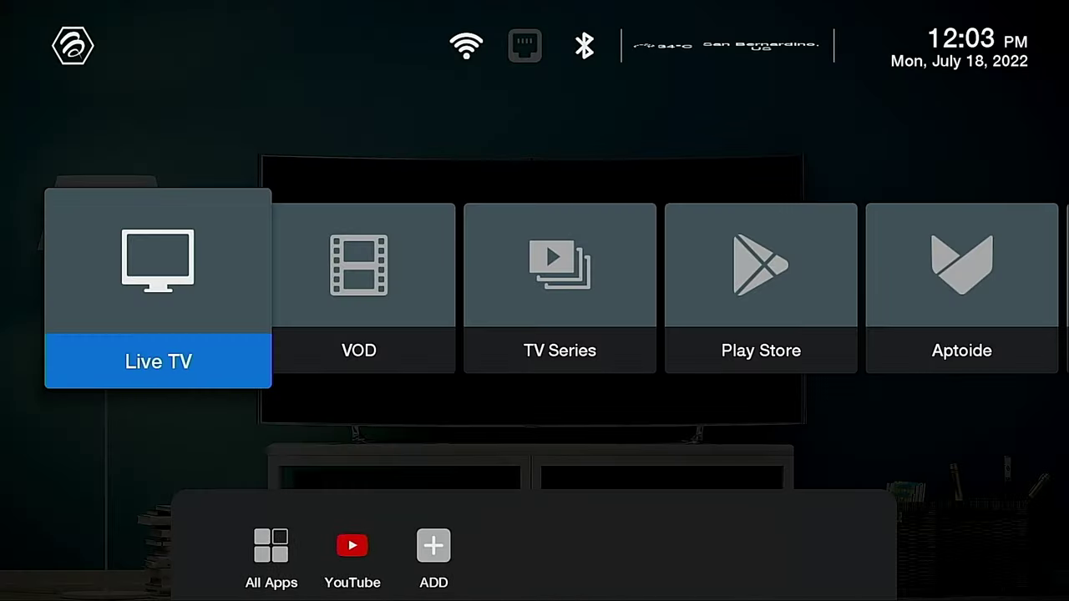
- Browse the Classic home screen's tile row from Live TV to Settings
{"action": "key", "text": "Right"}
{"action": "key", "text": "Right"}
{"action": "key", "text": "Right"}
{"action": "key", "text": "Right"}
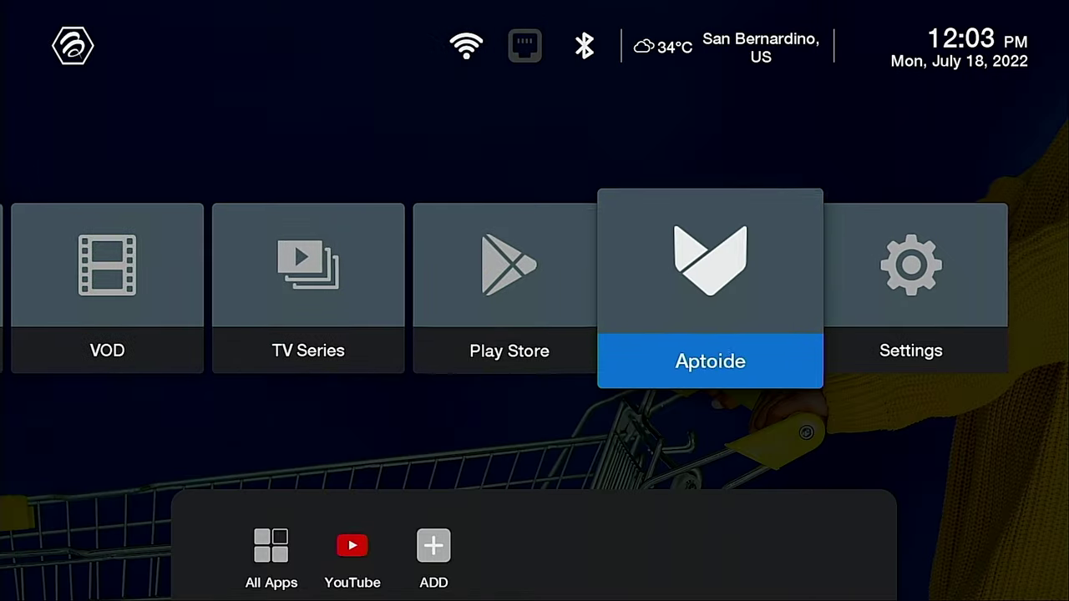
{"action": "key", "text": "Right"}
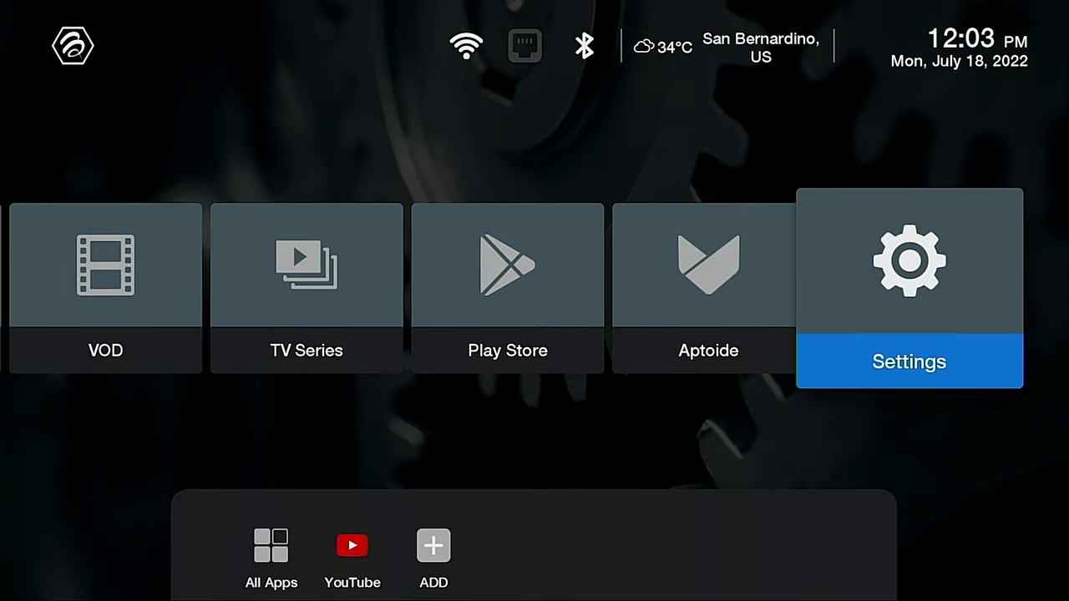
- Switch the home screen layout to BuzzTV Media Player through the Utilities in the Classic layout's Settings
{"action": "key", "text": "Return"}
{"action": "key", "text": "Right"}
{"action": "key", "text": "Right"}
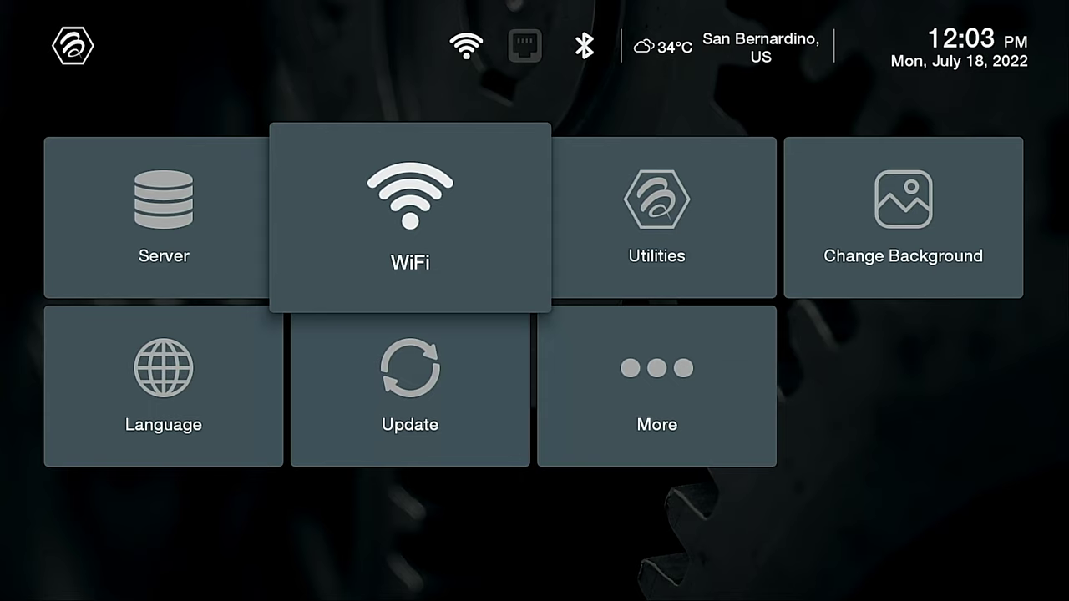
{"action": "key", "text": "Return"}
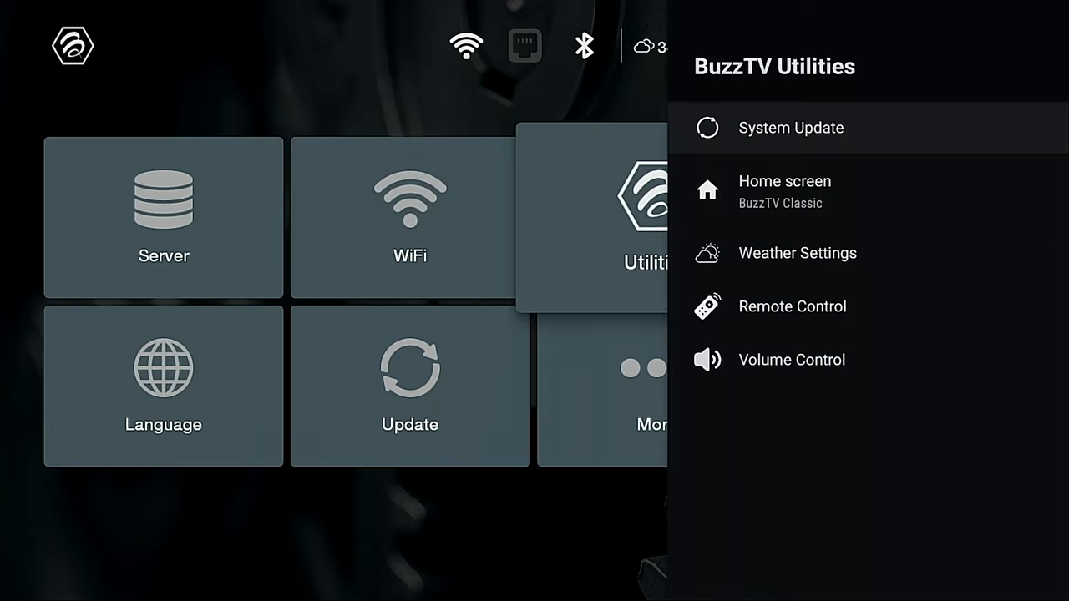
{"action": "key", "text": "Down"}
{"action": "key", "text": "Return"}
{"action": "key", "text": "Down"}
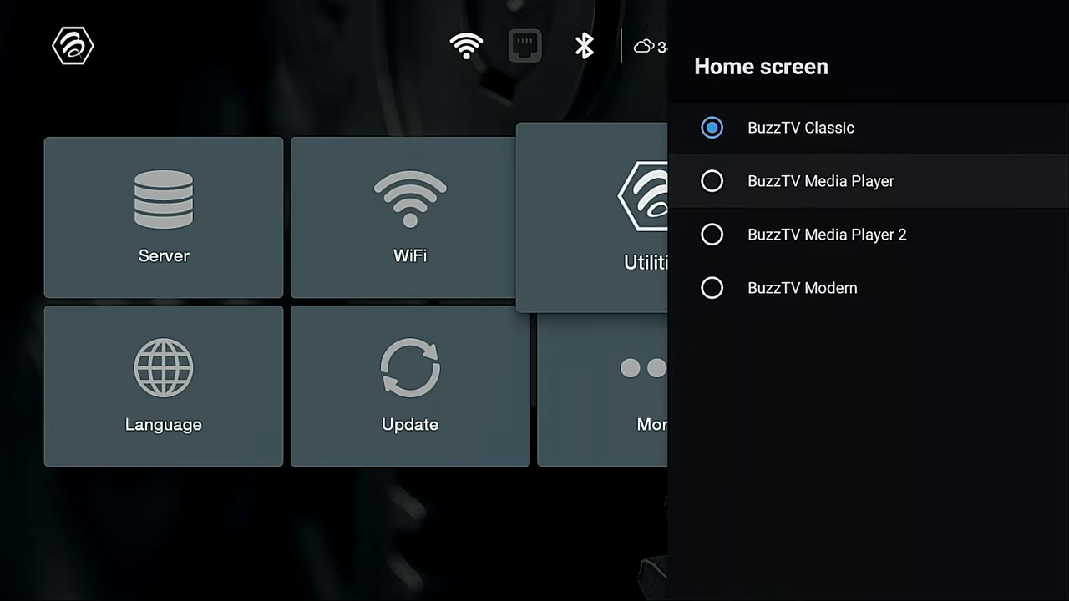
{"action": "key", "text": "Return"}
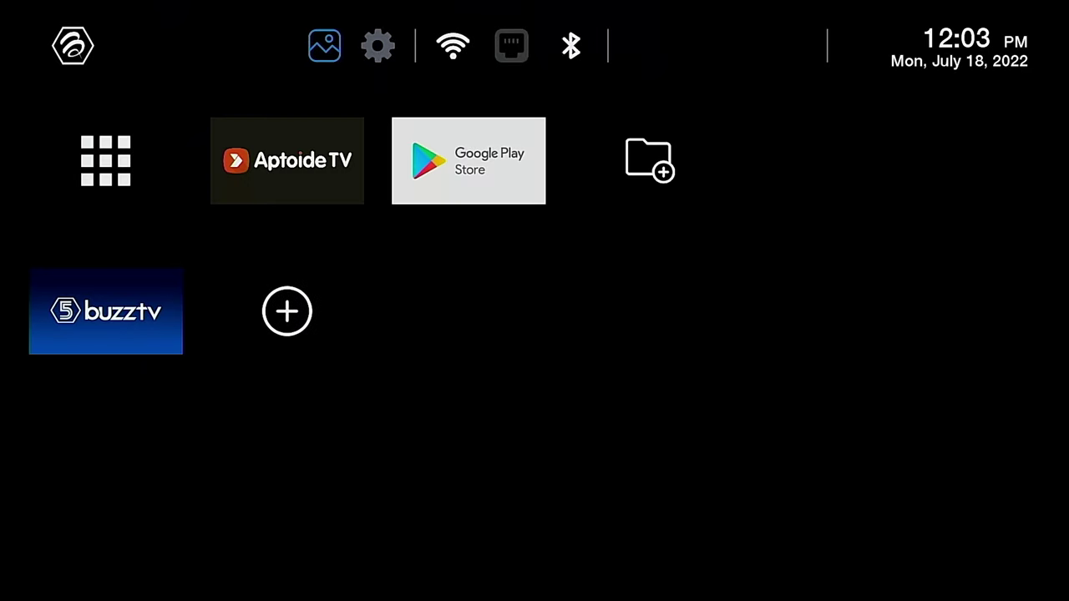
- Look over the Media Player home screen's app rows, including the tile for adding an app
{"action": "key", "text": "Right"}
{"action": "key", "text": "Down"}
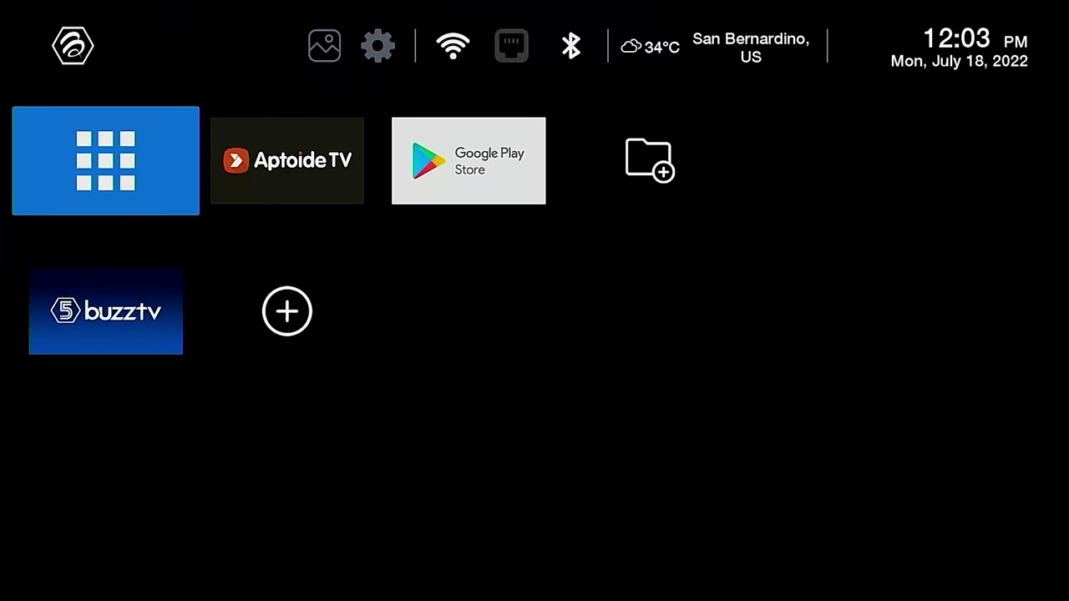
{"action": "key", "text": "Down"}
{"action": "key", "text": "Right"}
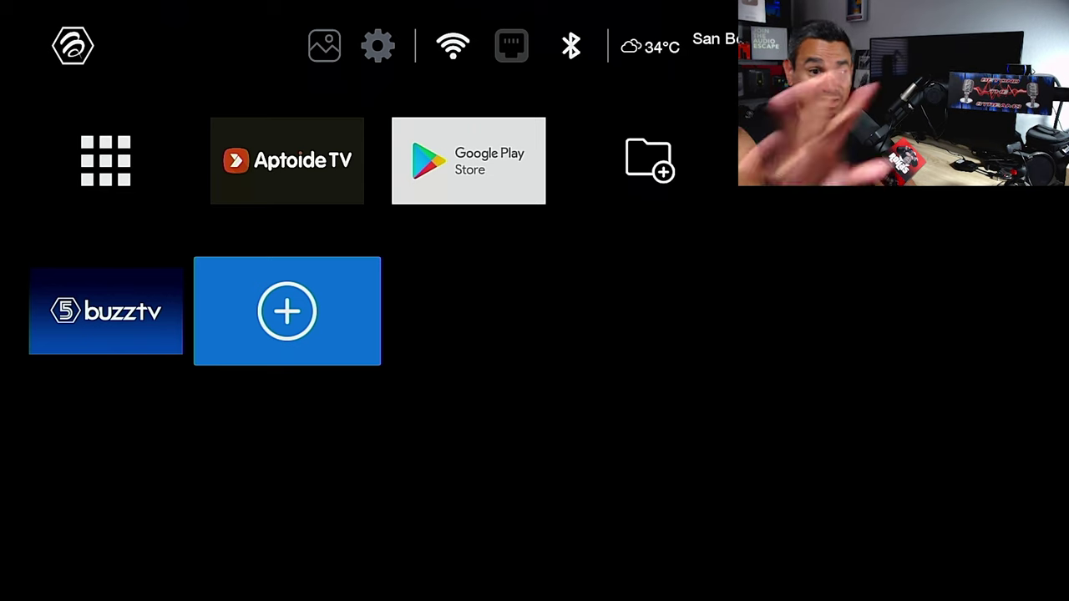
{"action": "key", "text": "Left"}
{"action": "key", "text": "Up"}
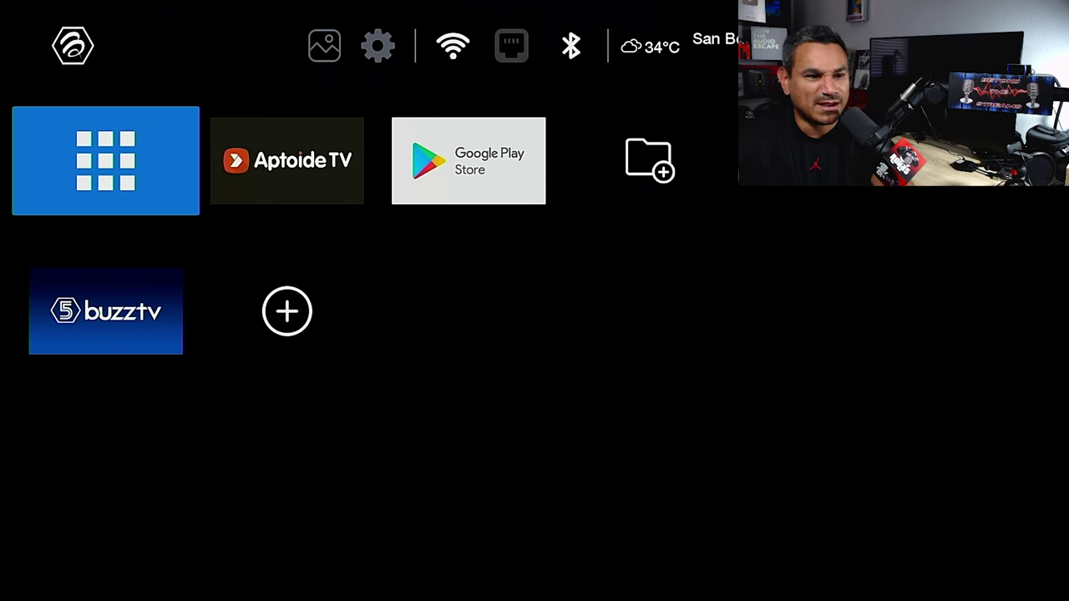
- Open the device's system Settings from the Media Player layout's full app list
{"action": "key", "text": "Return"}
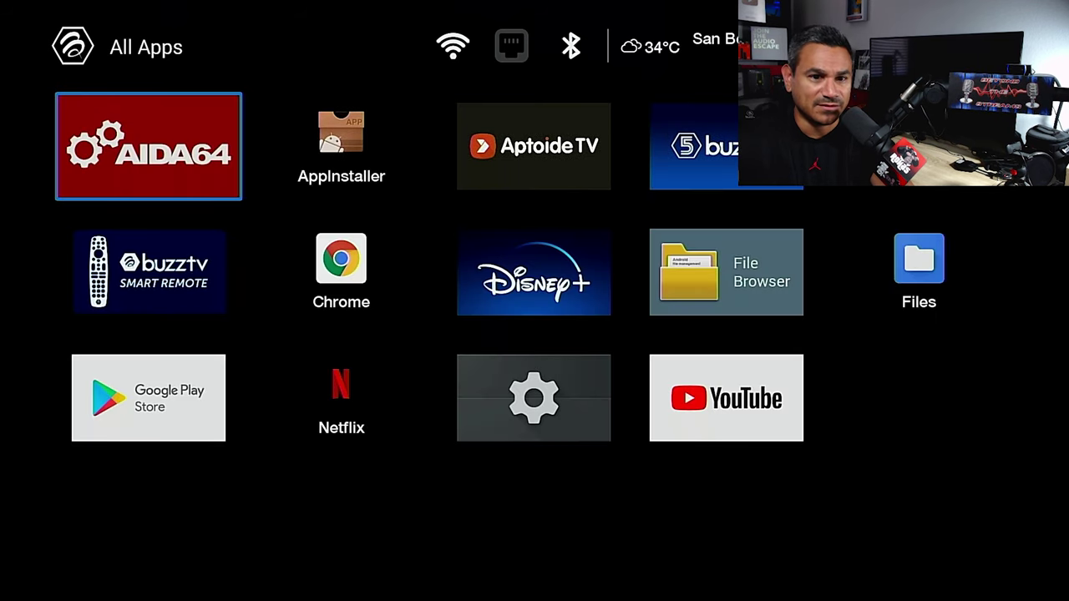
{"action": "key", "text": "Down"}
{"action": "key", "text": "Down"}
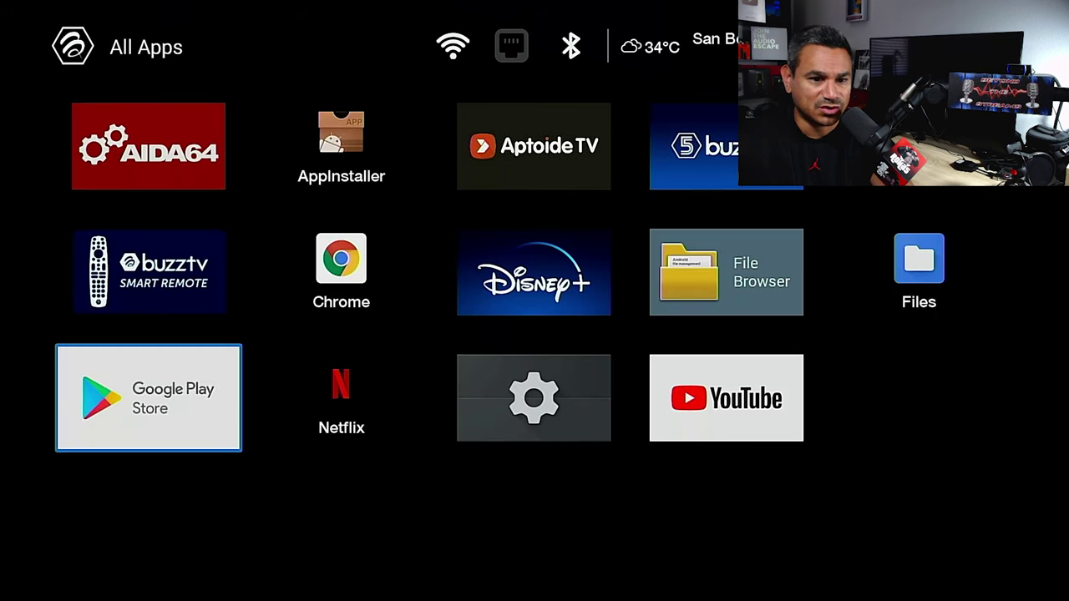
{"action": "key", "text": "Right"}
{"action": "key", "text": "Right"}
{"action": "key", "text": "Return"}
- Open BuzzTV Utilities under BuzzTV Settings in the system settings
{"action": "key", "text": "Down"}
{"action": "key", "text": "Down"}
{"action": "key", "text": "Down"}
{"action": "key", "text": "Down"}
{"action": "key", "text": "Down"}
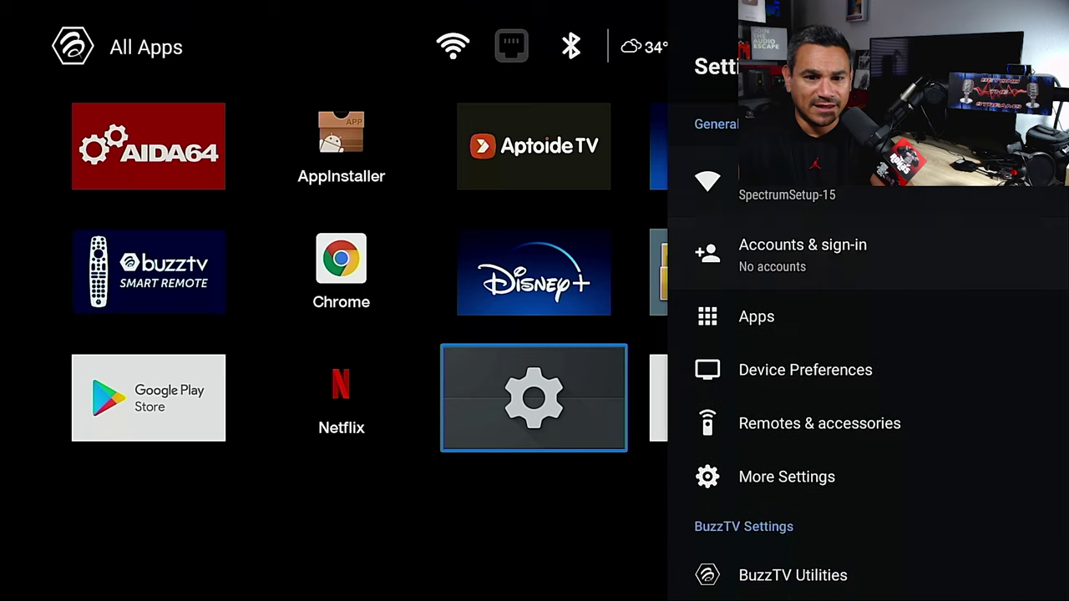
{"action": "key", "text": "Down"}
{"action": "key", "text": "Return"}
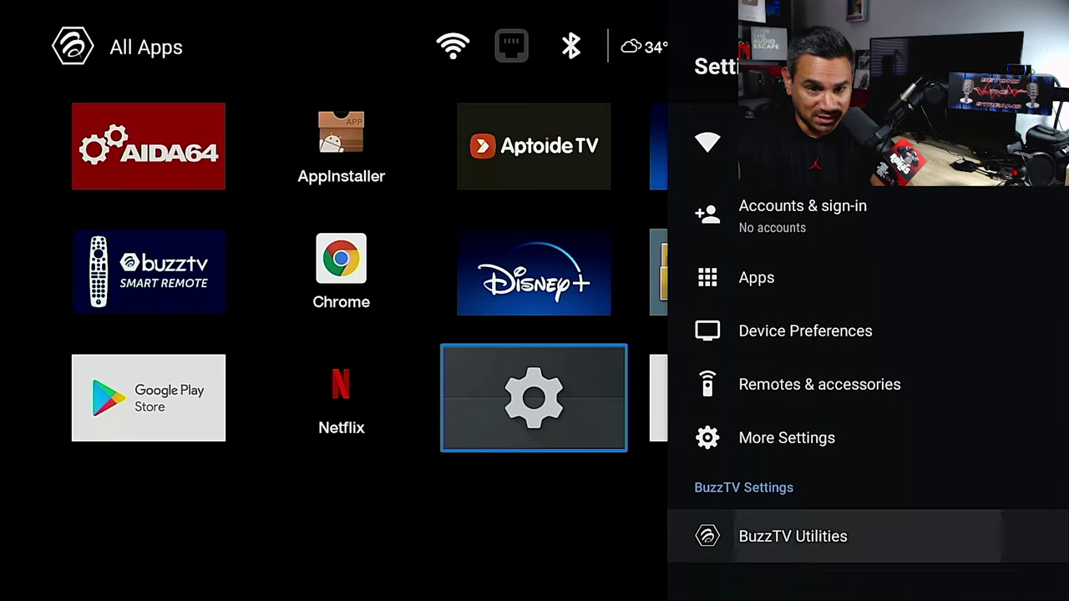
- Switch the home screen layout to BuzzTV Media Player 2
{"action": "key", "text": "Down"}
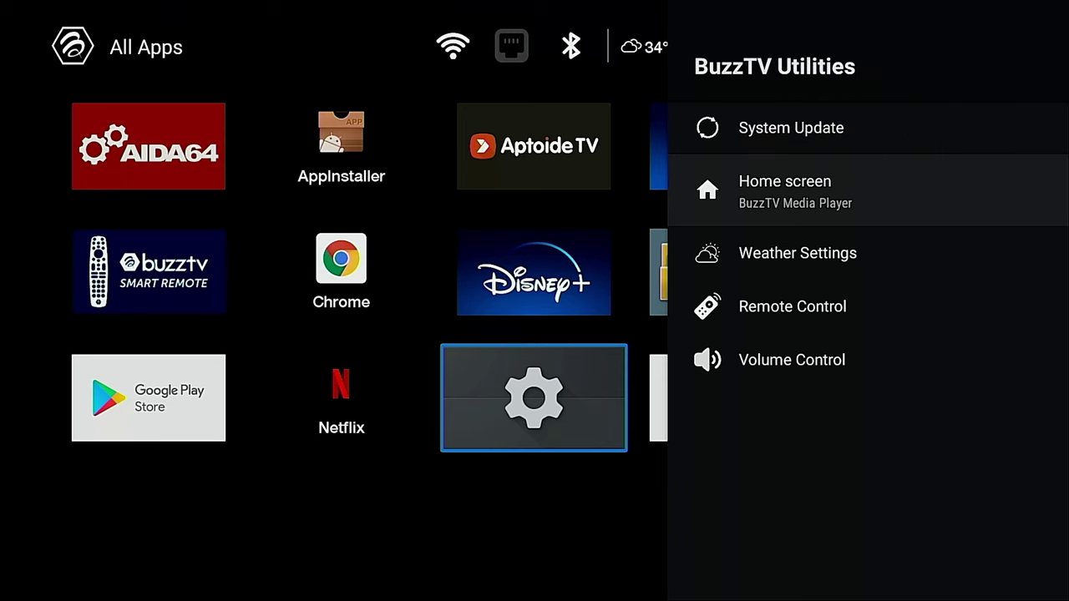
{"action": "key", "text": "Return"}
{"action": "key", "text": "Down"}
{"action": "key", "text": "Down"}
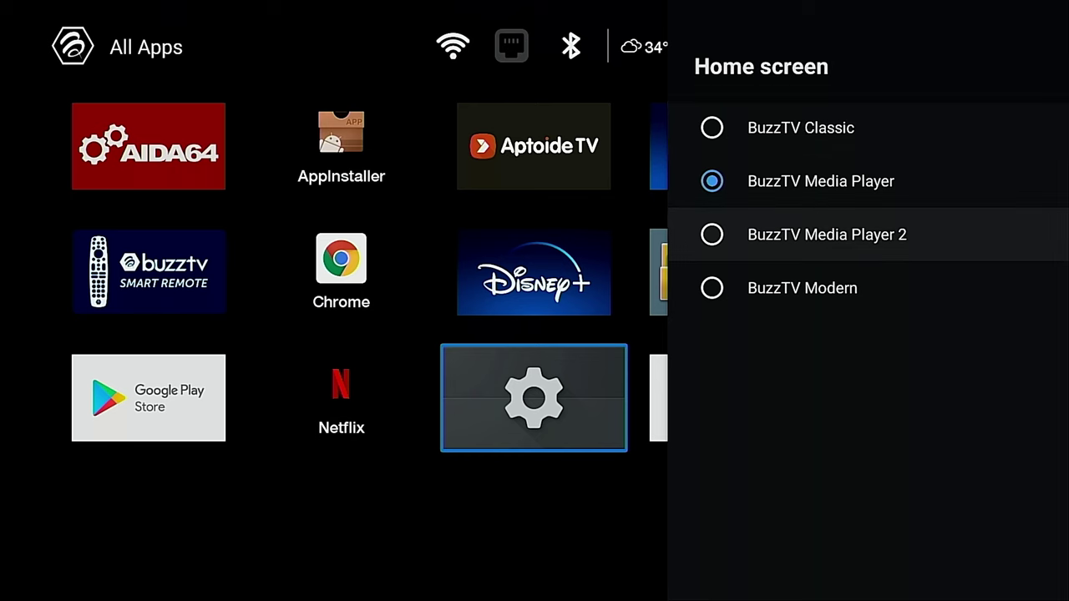
{"action": "key", "text": "Return"}
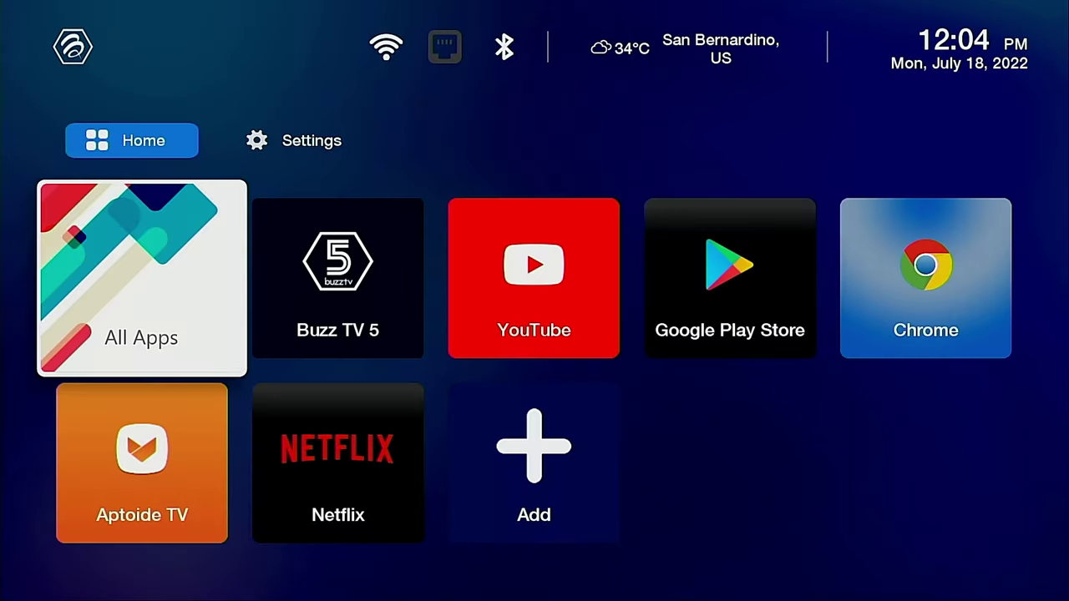
- Browse the Media Player 2 home screen's first row of apps between All Apps and Chrome
{"action": "key", "text": "Right"}
{"action": "key", "text": "Right"}
{"action": "key", "text": "Right"}
{"action": "key", "text": "Right"}
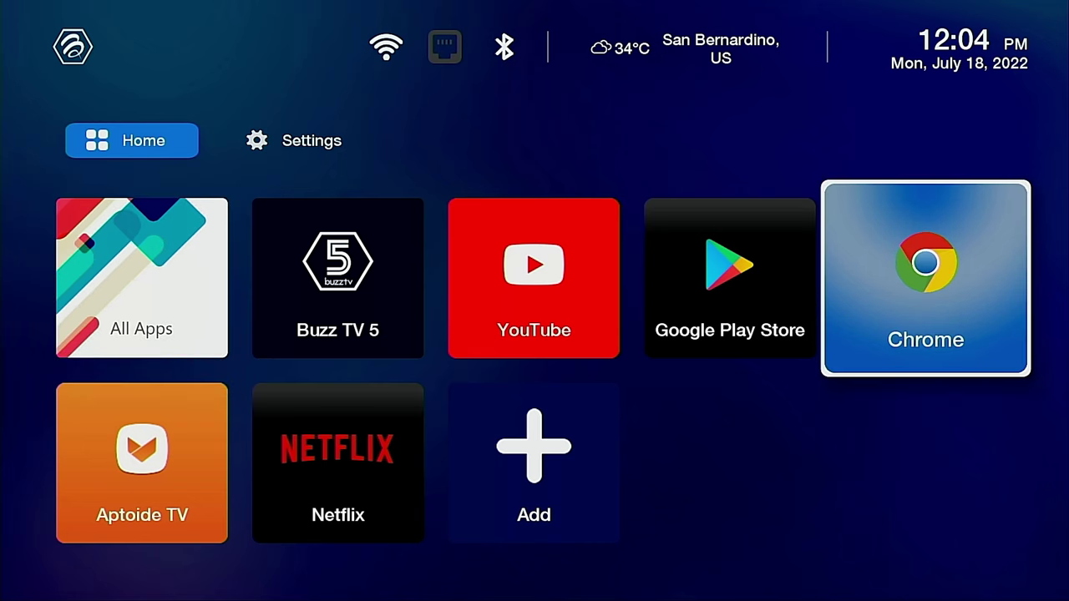
{"action": "key", "text": "Left"}
{"action": "key", "text": "Left"}
{"action": "key", "text": "Left"}
{"action": "key", "text": "Right"}
{"action": "key", "text": "Right"}
{"action": "key", "text": "Right"}
- Open Buzz Utilities from the Media Player 2 layout's Settings section
{"action": "key", "text": "Up"}
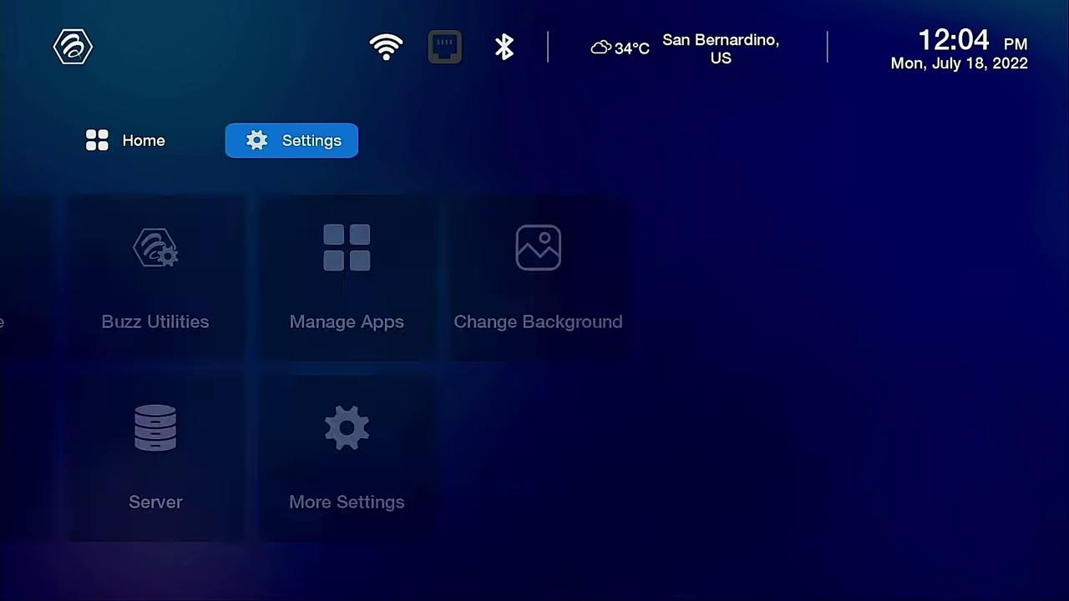
{"action": "key", "text": "Down"}
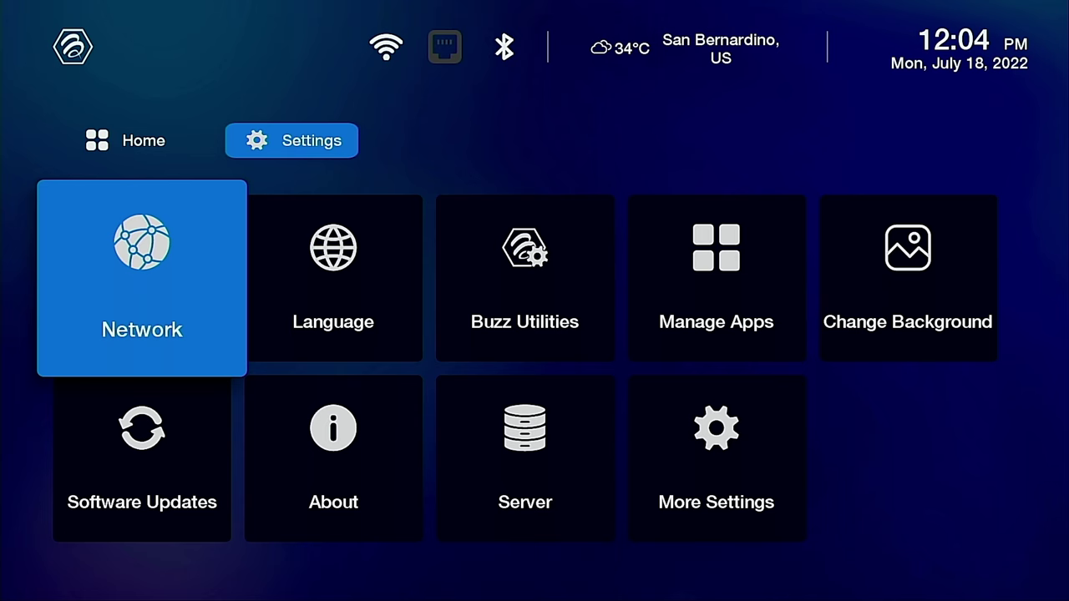
{"action": "key", "text": "Right"}
{"action": "key", "text": "Right"}
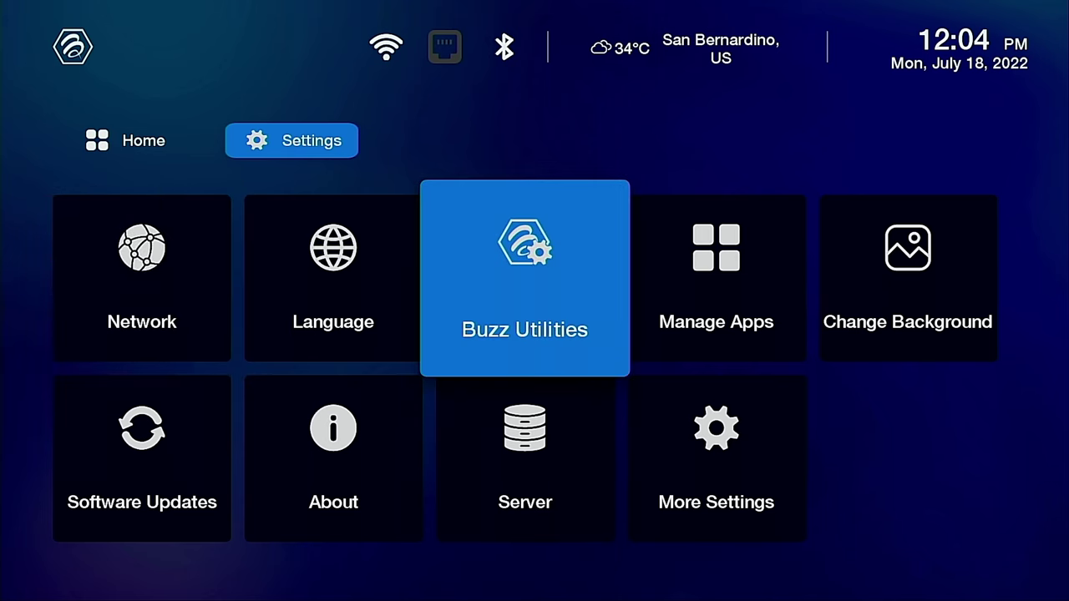
{"action": "key", "text": "Return"}
- Switch the home screen layout back to BuzzTV Modern
{"action": "key", "text": "Down"}
{"action": "key", "text": "Return"}
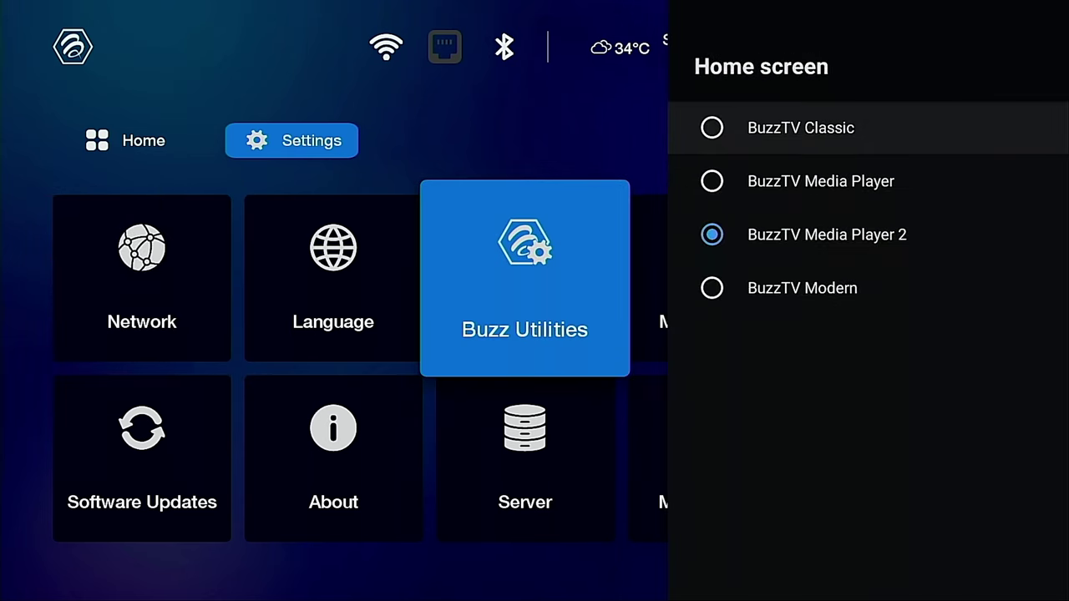
{"action": "key", "text": "Down"}
{"action": "key", "text": "Down"}
{"action": "key", "text": "Down"}
{"action": "key", "text": "Return"}
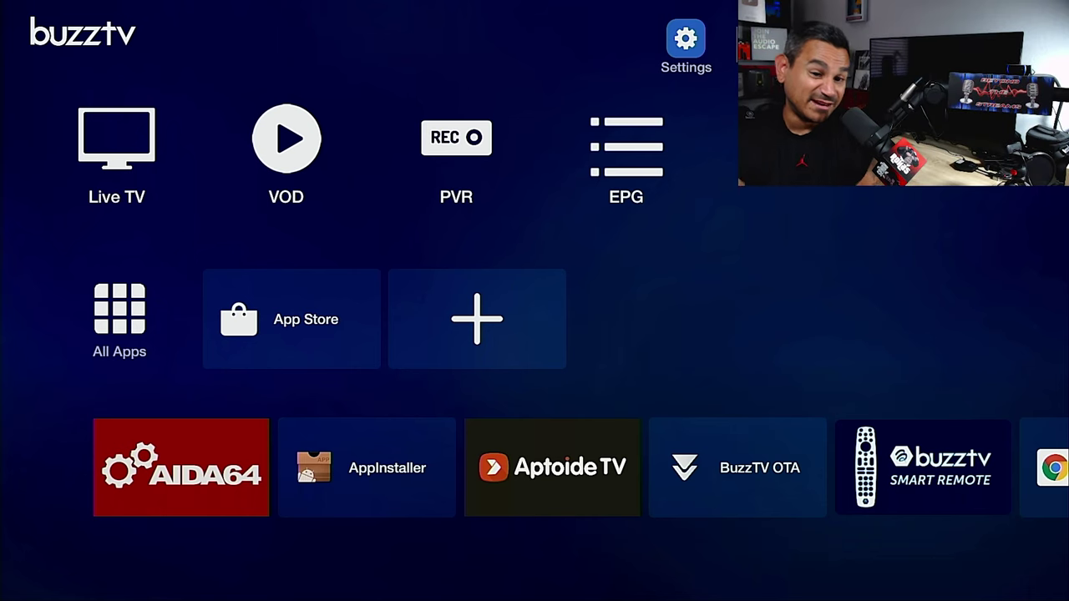
- Look over the Modern home screen's app rows and highlight the tile for adding an app
{"action": "key", "text": "Down"}
{"action": "key", "text": "Down"}
{"action": "key", "text": "Down"}
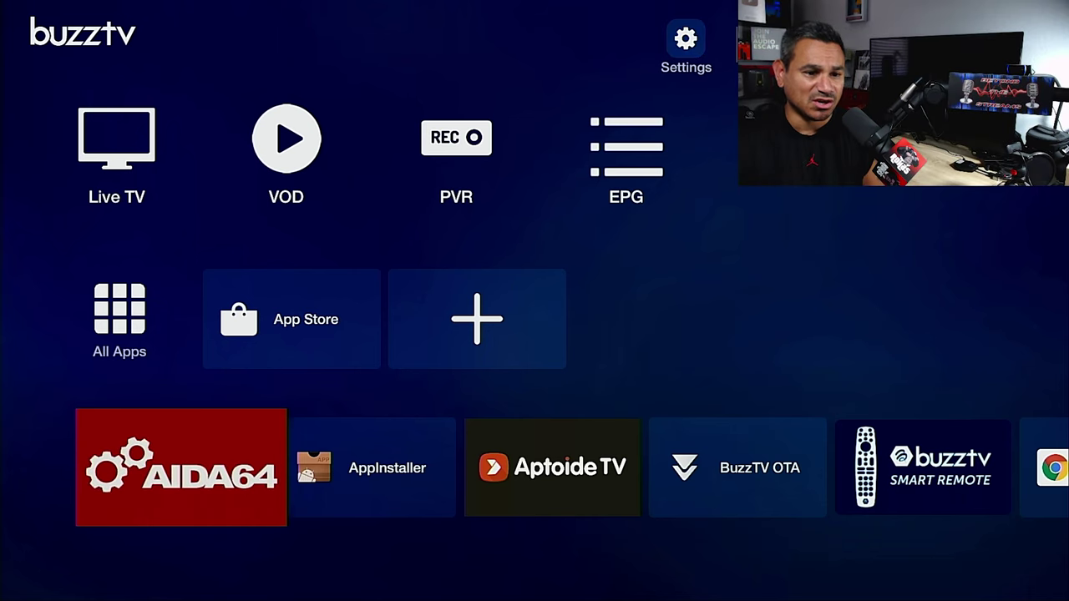
{"action": "key", "text": "Right"}
{"action": "key", "text": "Up"}
{"action": "key", "text": "Right"}
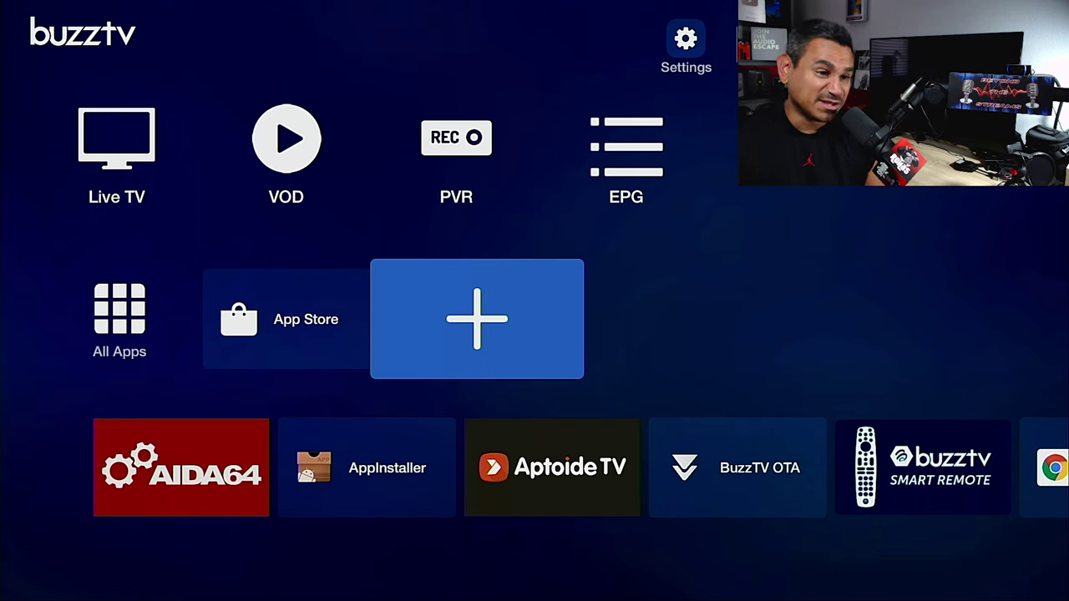
- Look over the Modern home screen's Live TV, VOD, PVR and EPG tiles, ending on Live TV
{"action": "key", "text": "Up"}
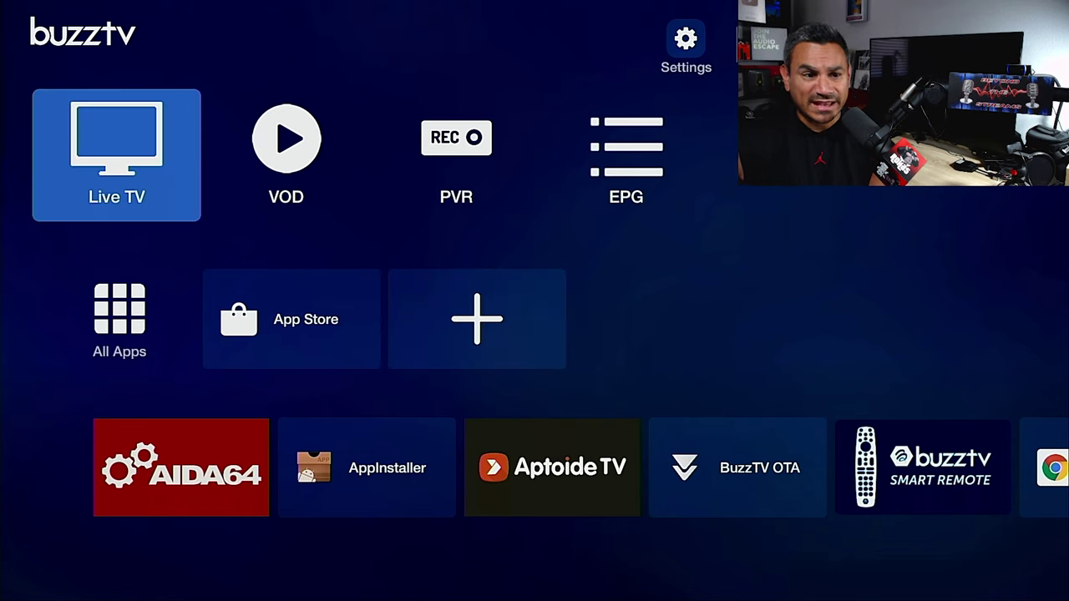
{"action": "key", "text": "Right"}
{"action": "key", "text": "Right"}
{"action": "key", "text": "Right"}
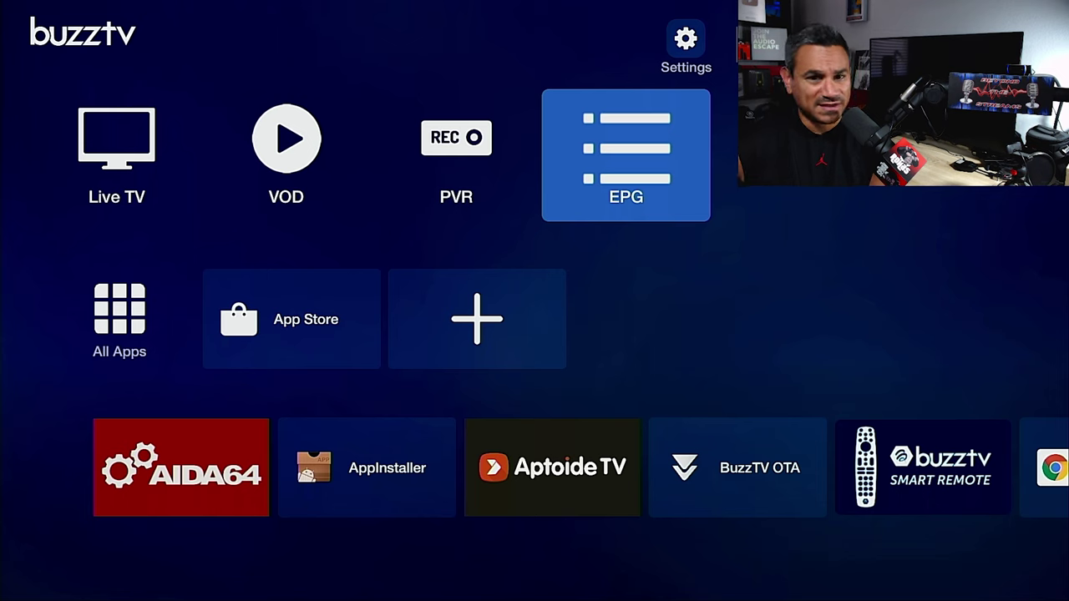
{"action": "key", "text": "Left"}
{"action": "key", "text": "Left"}
{"action": "key", "text": "Left"}
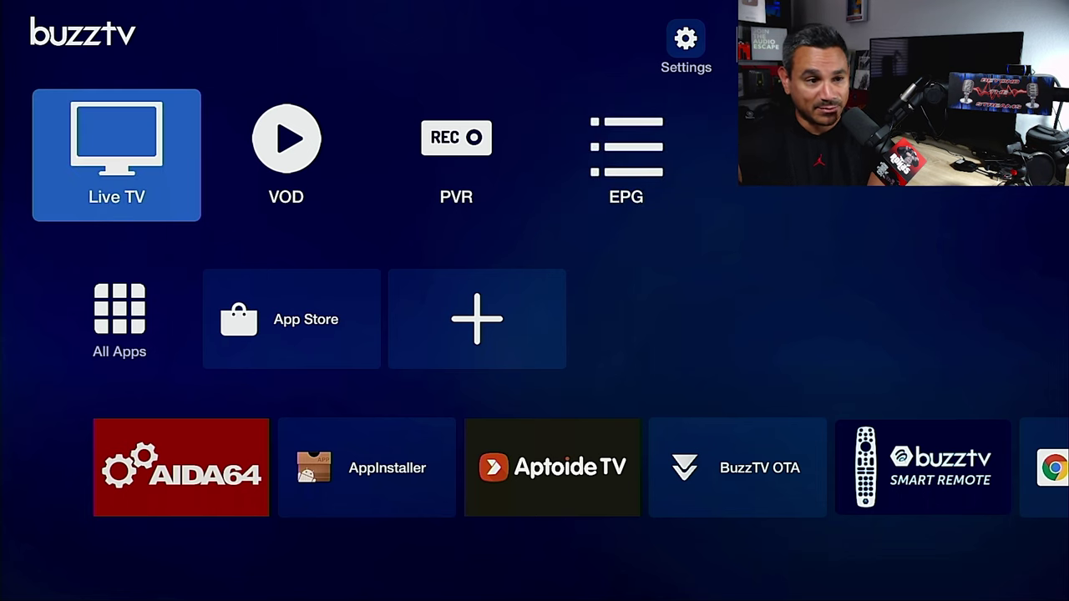
- Open Live TV's server settings and review the MAC Server, XC API Login and M3U connection types
{"action": "key", "text": "Return"}
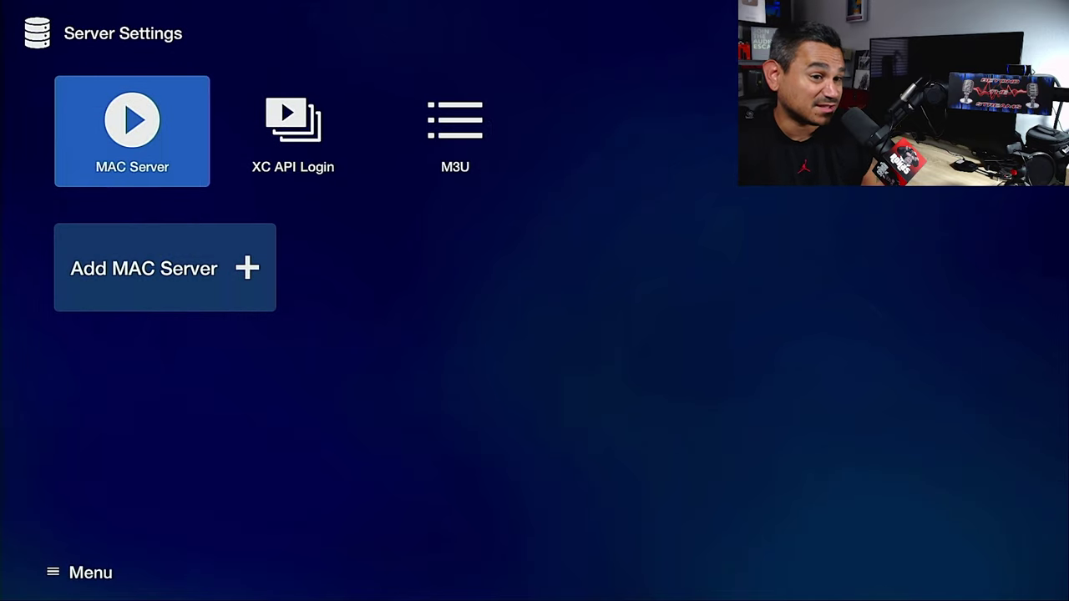
{"action": "key", "text": "Right"}
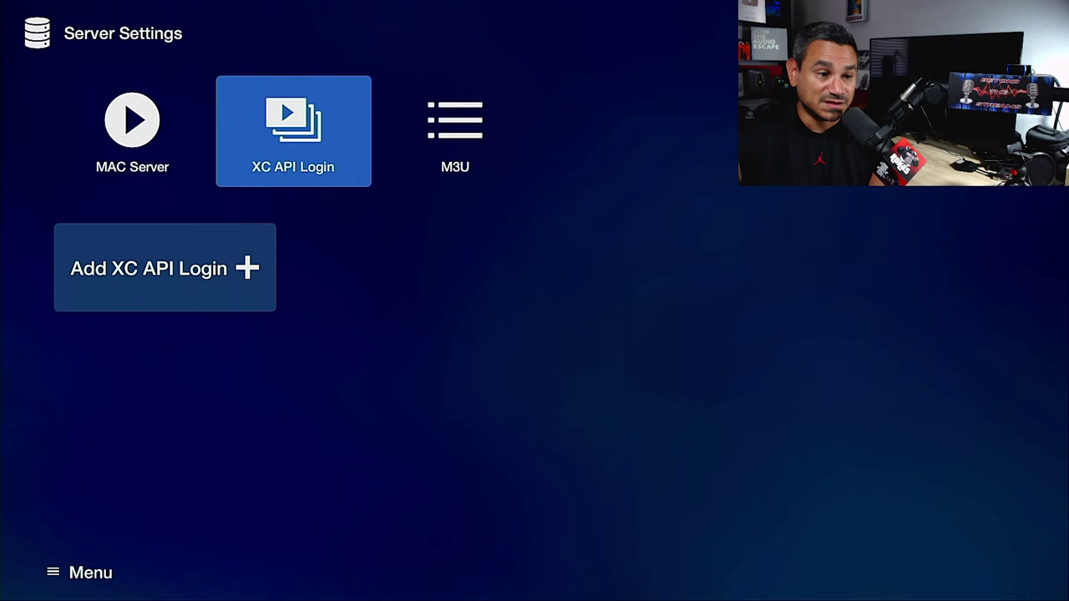
{"action": "key", "text": "Right"}
{"action": "key", "text": "Left"}
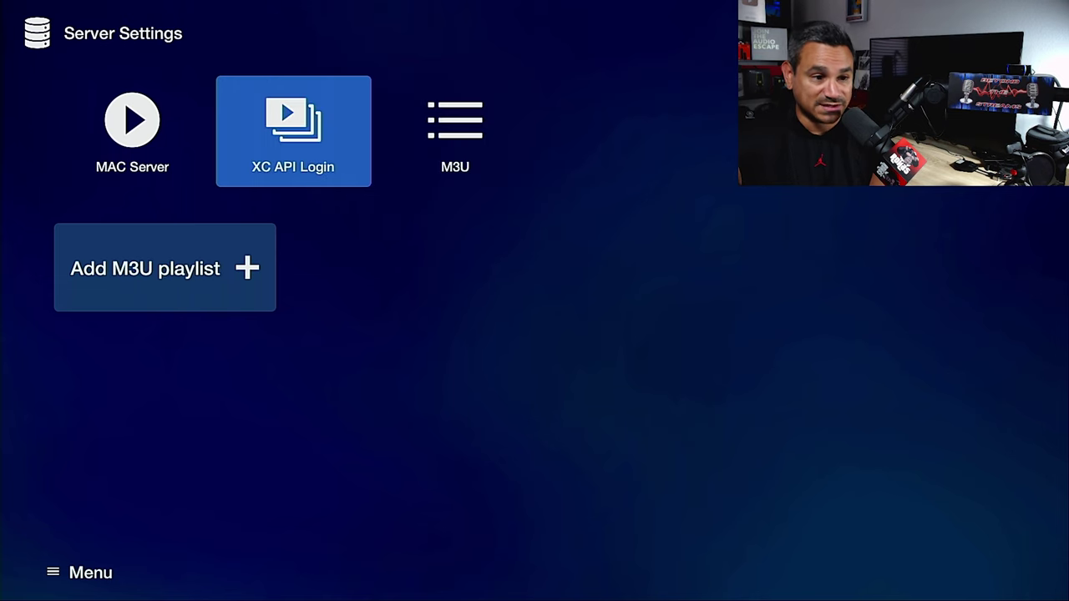
{"action": "key", "text": "Down"}
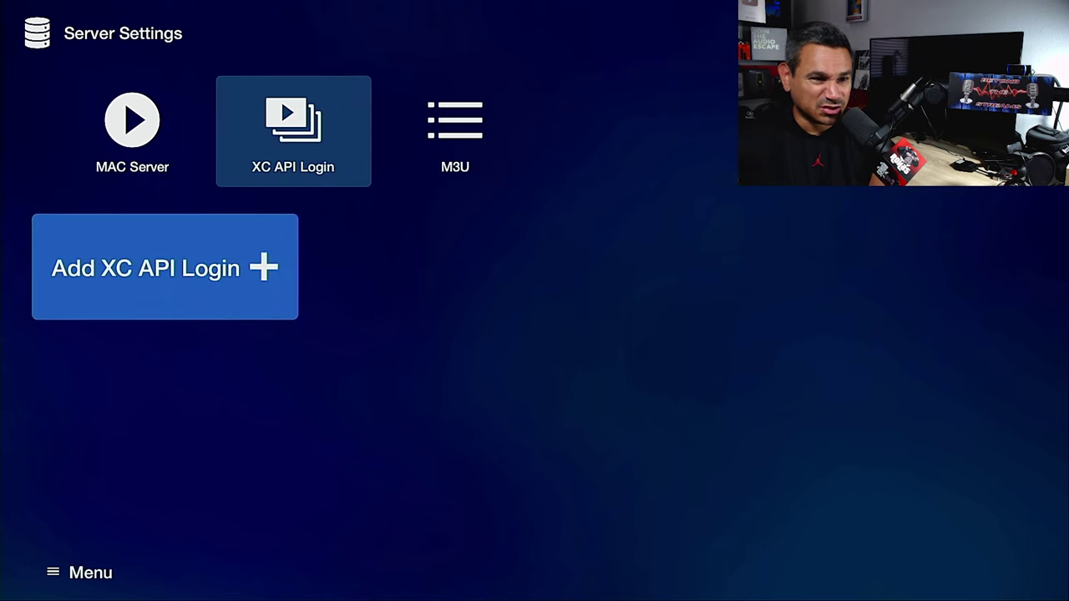
- View the portal name, URL and user name fields of a new XC API login, and return to the home screen without saving
{"action": "key", "text": "Return"}
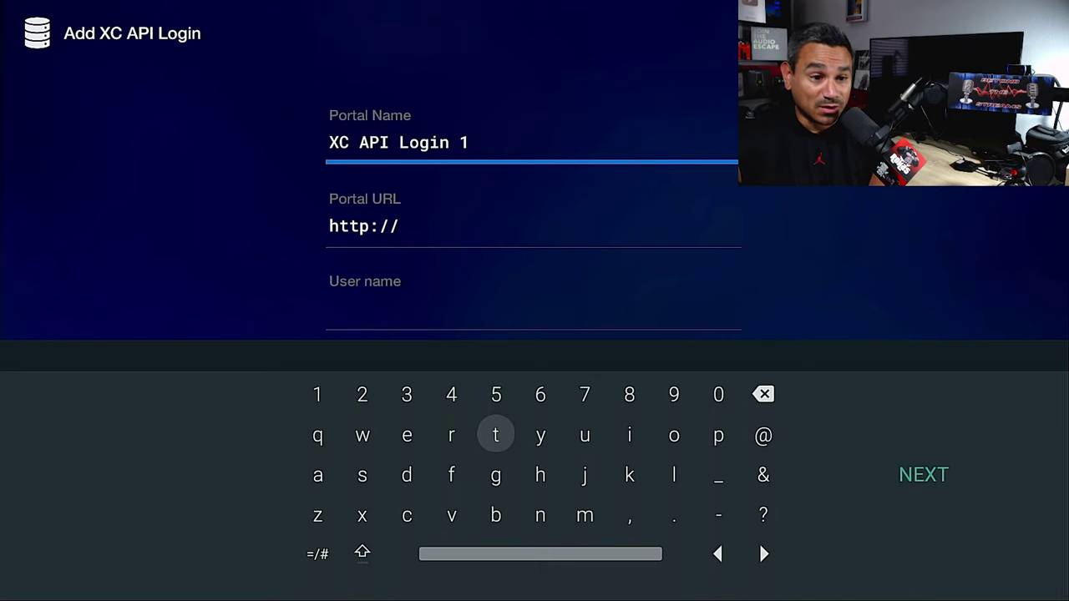
{"action": "key", "text": "Escape"}
{"action": "key", "text": "Down"}
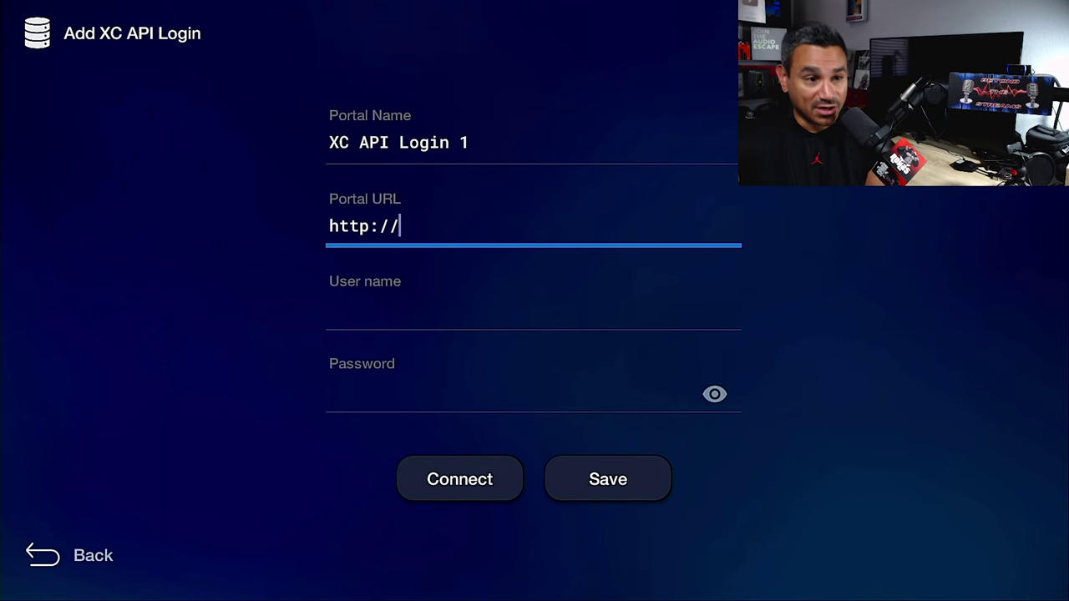
{"action": "key", "text": "Down"}
{"action": "key", "text": "Escape"}
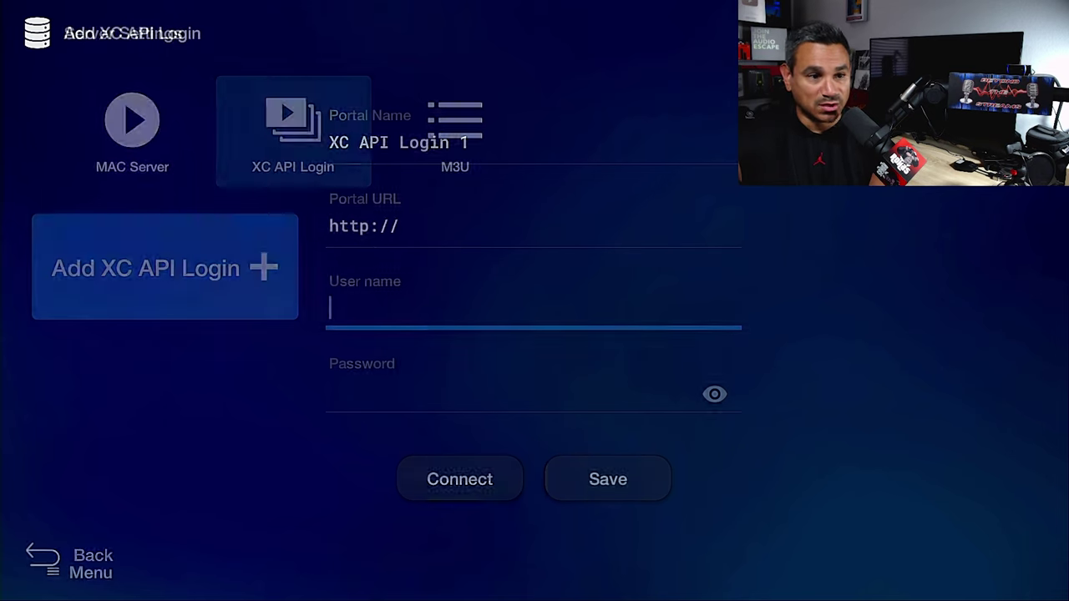
{"action": "key", "text": "Escape"}
{"action": "key", "text": "Escape"}
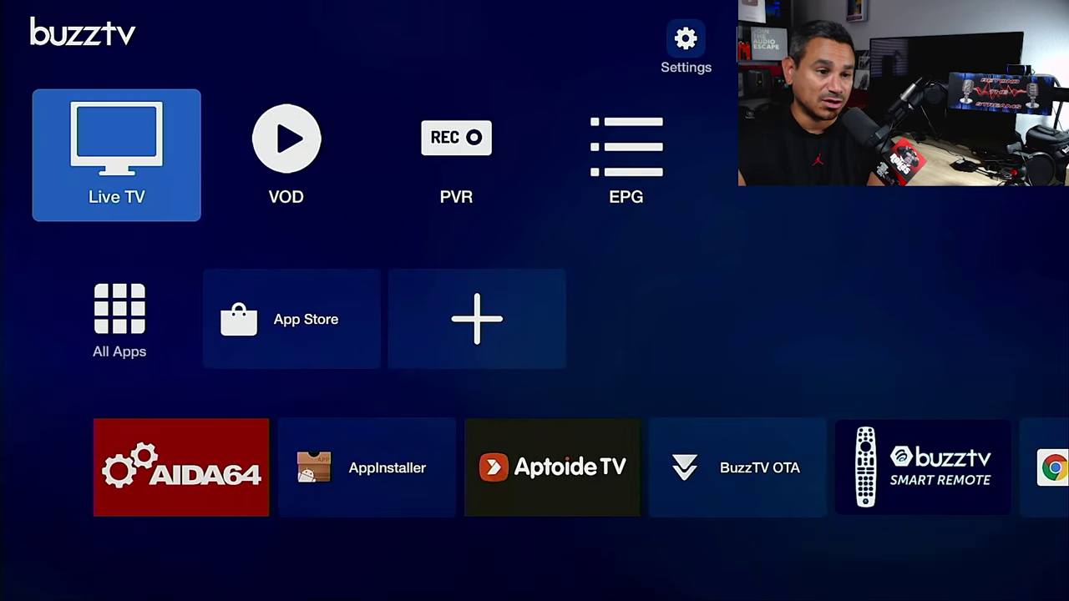
- Open the full app list from the home screen and launch YouTube
{"action": "key", "text": "Down"}
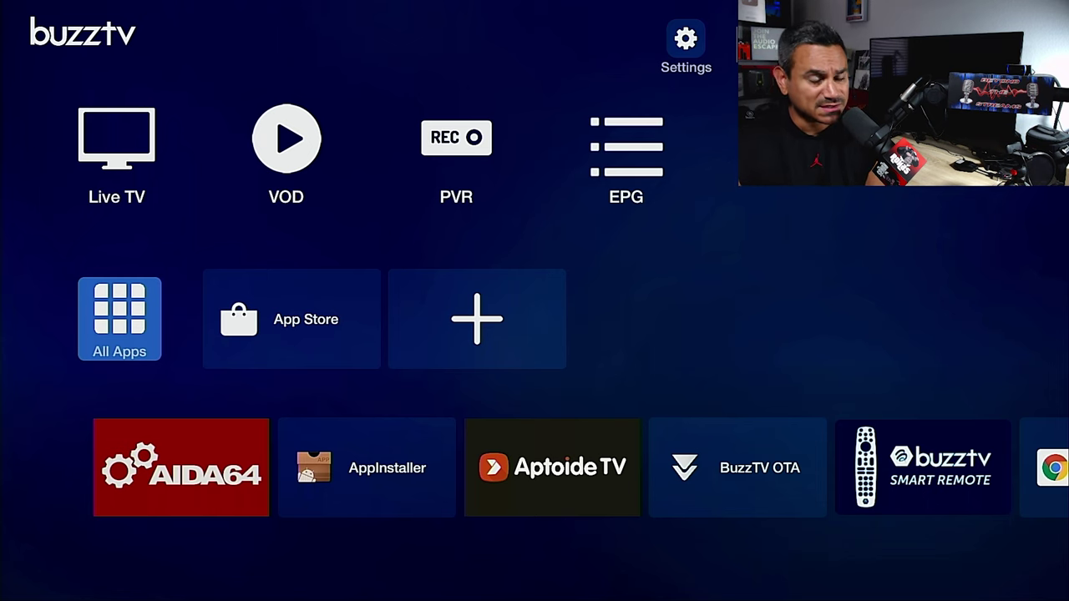
{"action": "key", "text": "Down"}
{"action": "key", "text": "Up"}
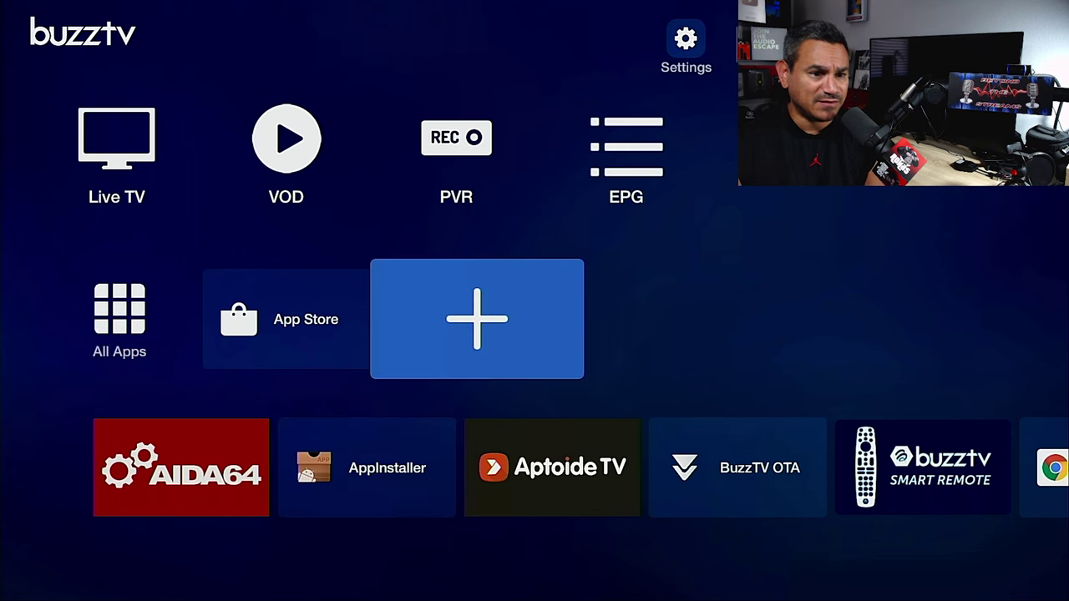
{"action": "key", "text": "Left"}
{"action": "key", "text": "Left"}
{"action": "key", "text": "Return"}
{"action": "key", "text": "Down"}
{"action": "key", "text": "Down"}
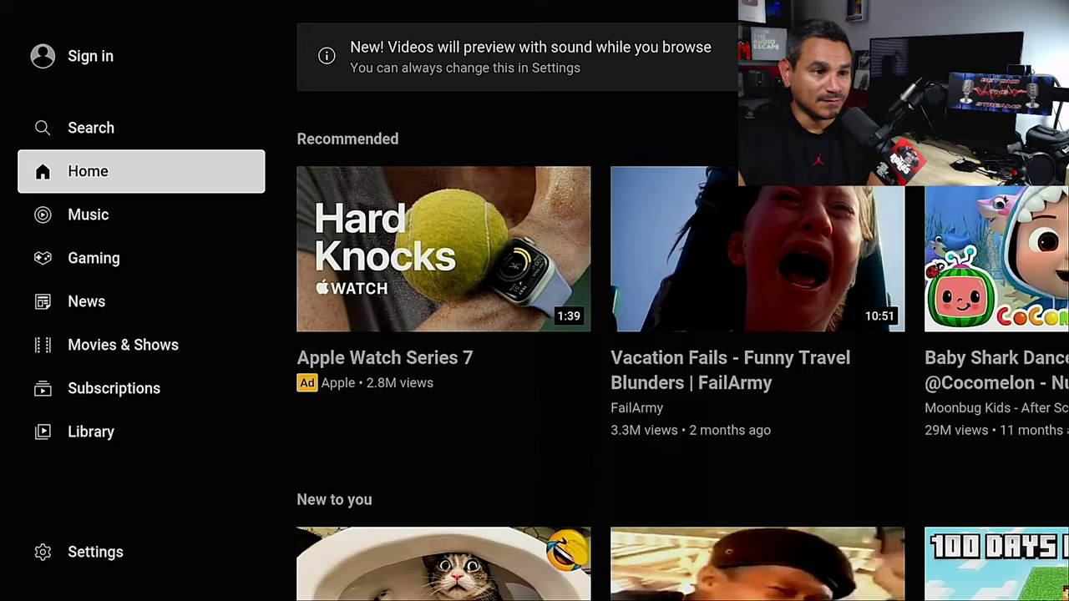
- Open YouTube's search page and start the search text with "beyo"
{"action": "key", "text": "Up"}
{"action": "key", "text": "Right"}
{"action": "key", "text": "Right"}
{"action": "key", "text": "Right"}
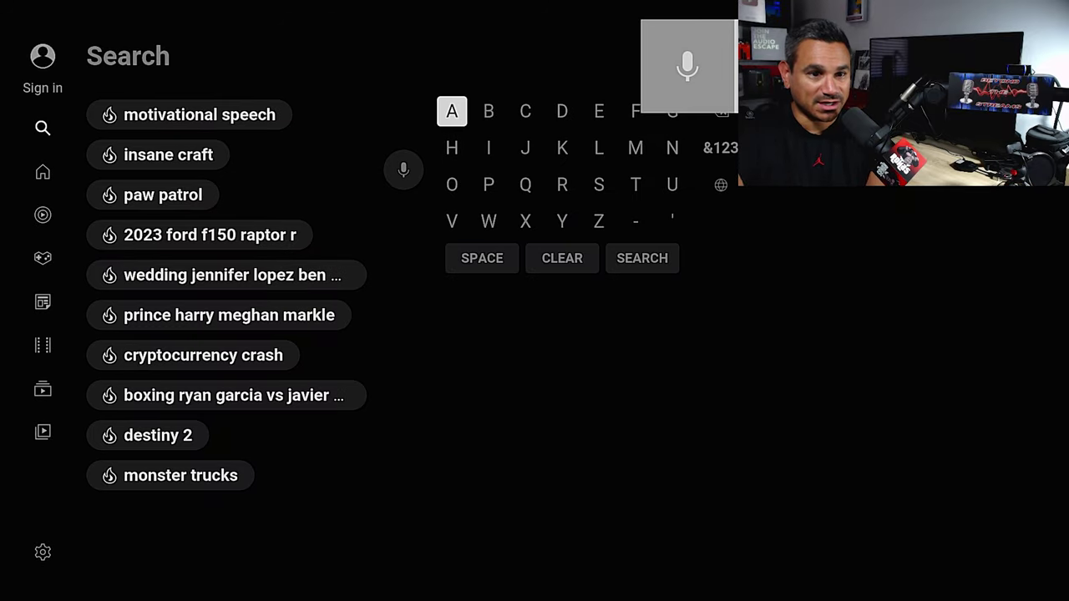
{"action": "key", "text": "Right"}
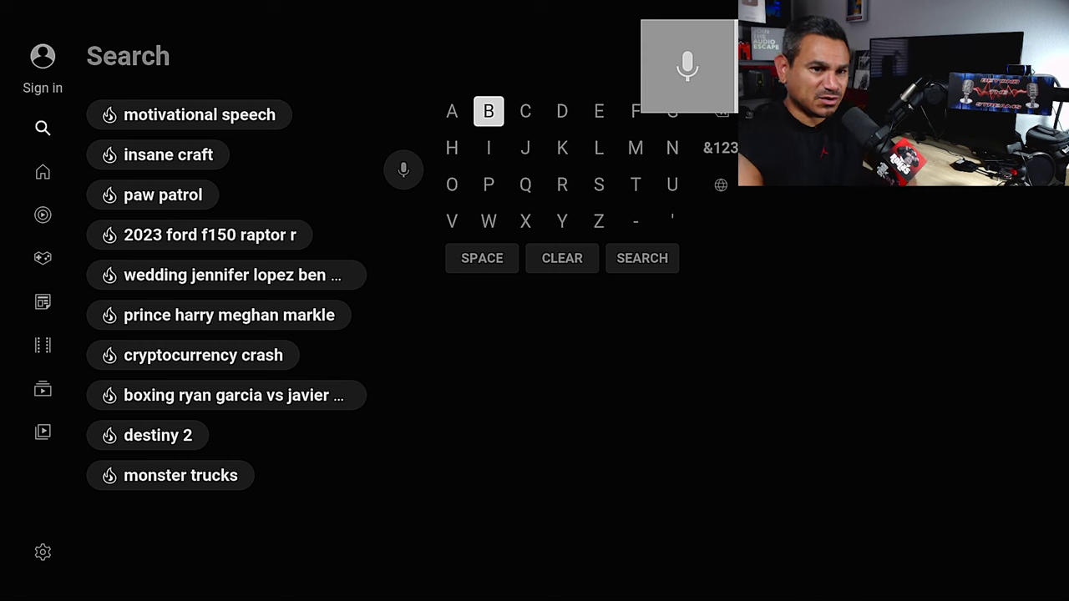
{"action": "key", "text": "Return"}
{"action": "key", "text": "Right"}
{"action": "key", "text": "Right"}
{"action": "key", "text": "Right"}
{"action": "key", "text": "Return"}
{"action": "key", "text": "Down"}
{"action": "key", "text": "Down"}
{"action": "key", "text": "Down"}
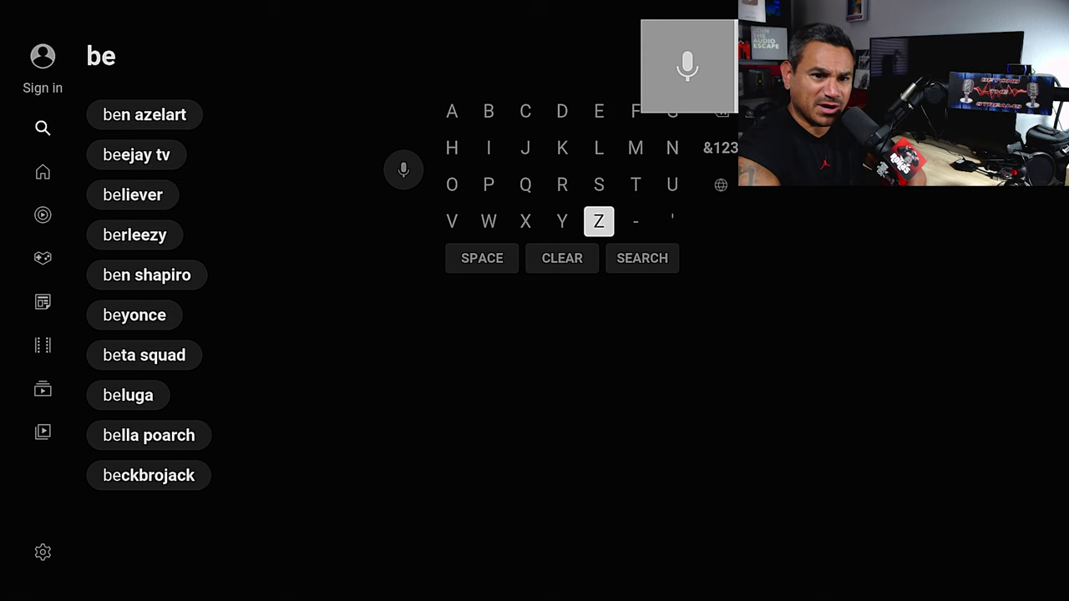
{"action": "key", "text": "Left"}
{"action": "key", "text": "Return"}
{"action": "key", "text": "Left"}
{"action": "key", "text": "Left"}
{"action": "key", "text": "Left"}
{"action": "key", "text": "Up"}
{"action": "key", "text": "Return"}
- Complete the YouTube search text as "beyod thestream"
{"action": "key", "text": "Right"}
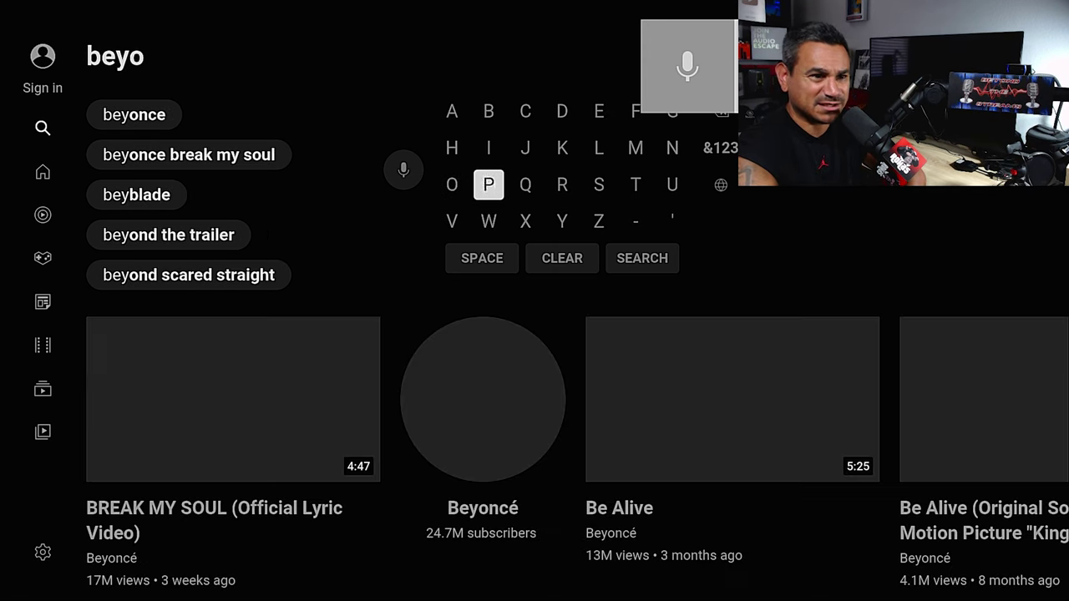
{"action": "key", "text": "Right"}
{"action": "key", "text": "Right"}
{"action": "key", "text": "Up"}
{"action": "key", "text": "Up"}
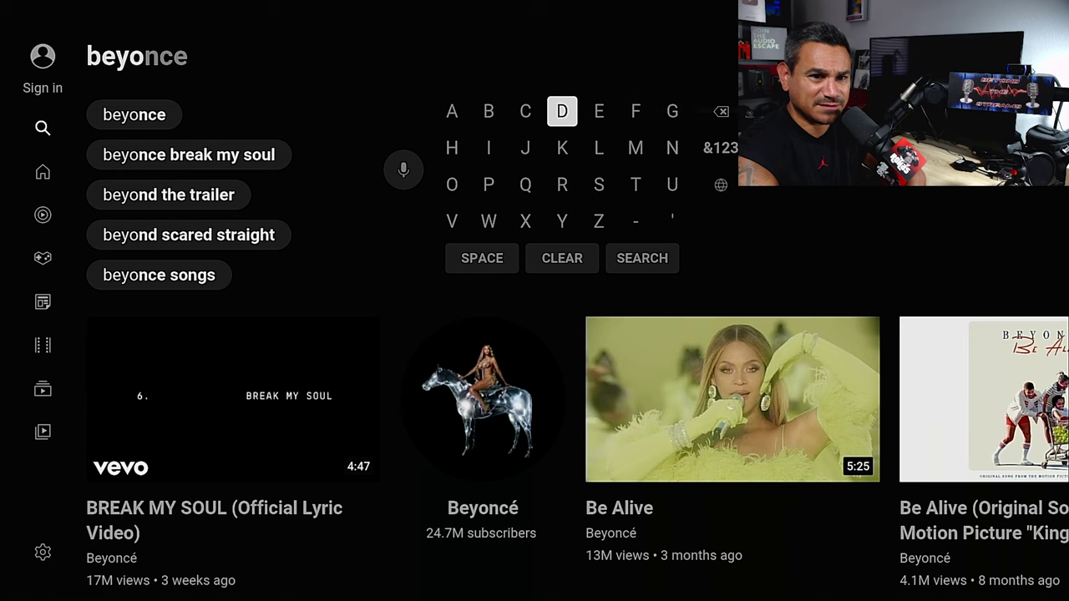
{"action": "key", "text": "Return"}
{"action": "key", "text": "Down"}
{"action": "key", "text": "Down"}
{"action": "key", "text": "Down"}
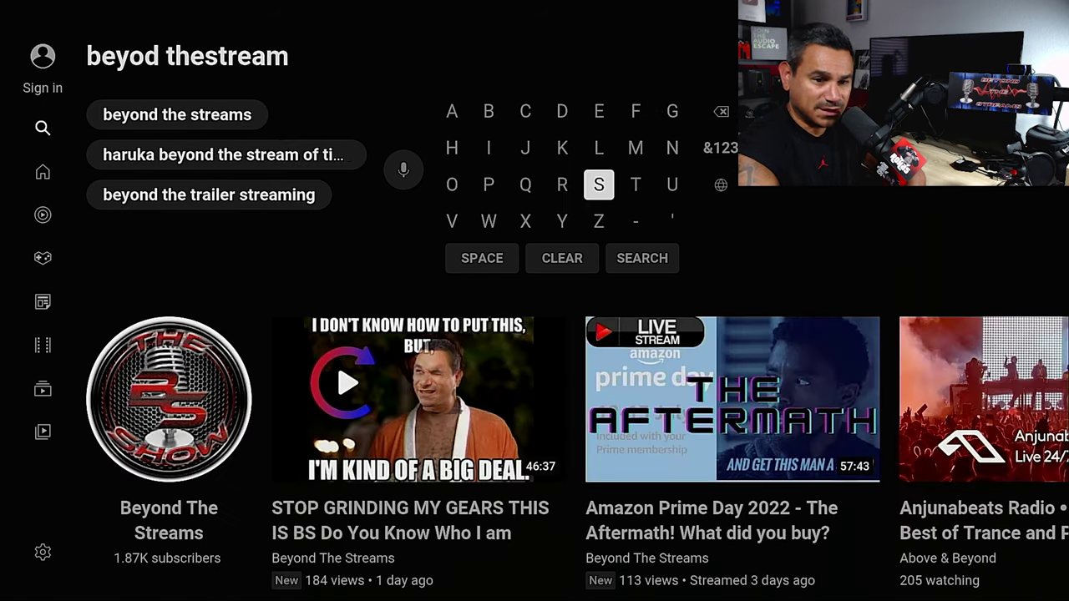
- Highlight the video "STOP GRINDING MY GEARS THIS IS BS Do You Know Who I am" in the search results
{"action": "key", "text": "Down"}
{"action": "key", "text": "Down"}
{"action": "key", "text": "Down"}
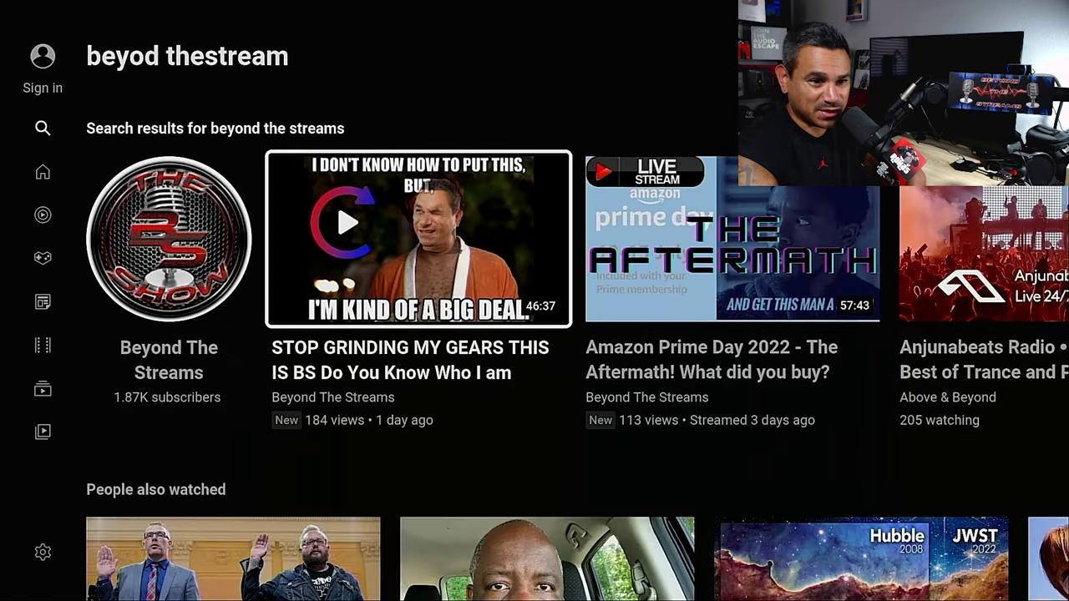